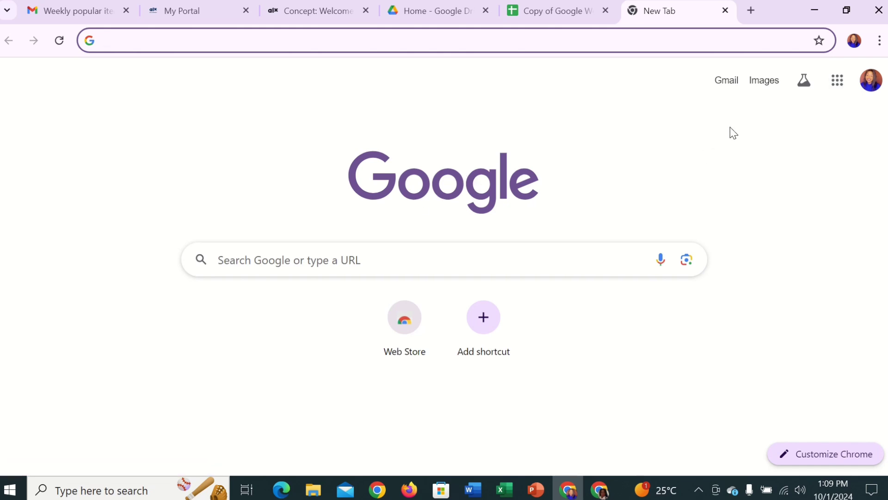
# Open Google Drive from the Google apps grid, then load drive.google.com in a new tab
pyautogui.click(838, 88)
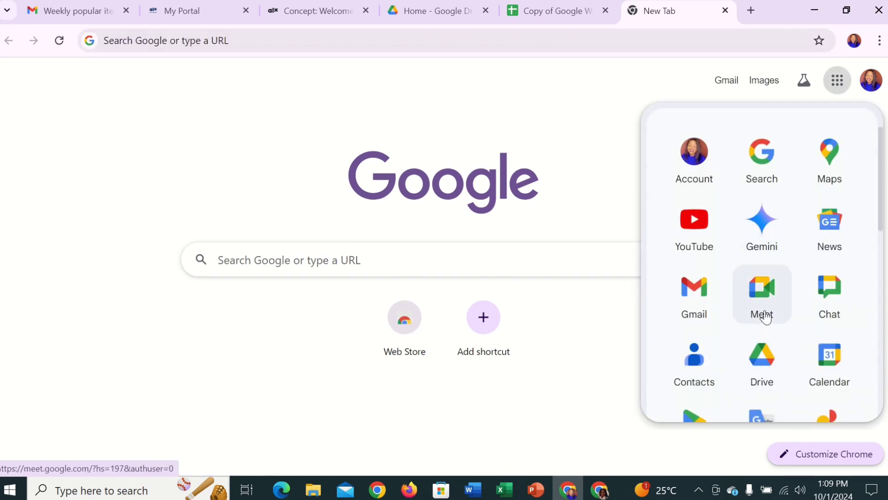
pyautogui.click(767, 370)
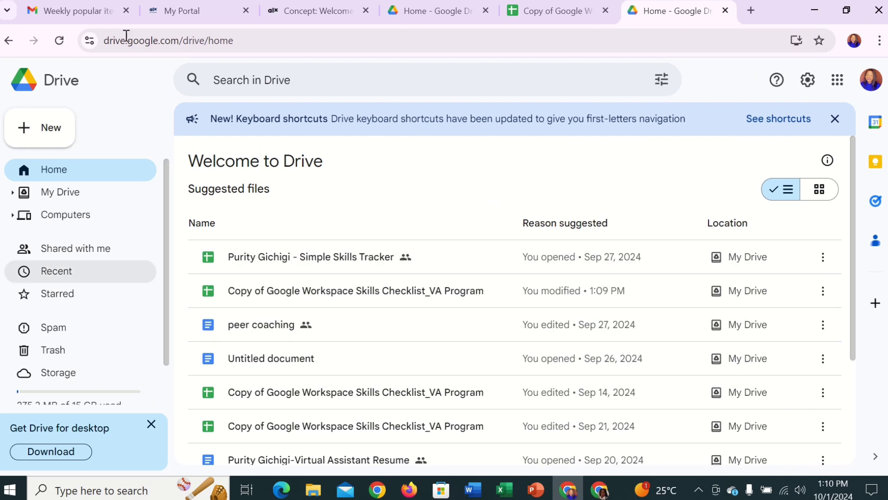
pyautogui.click(837, 79)
pyautogui.click(773, 383)
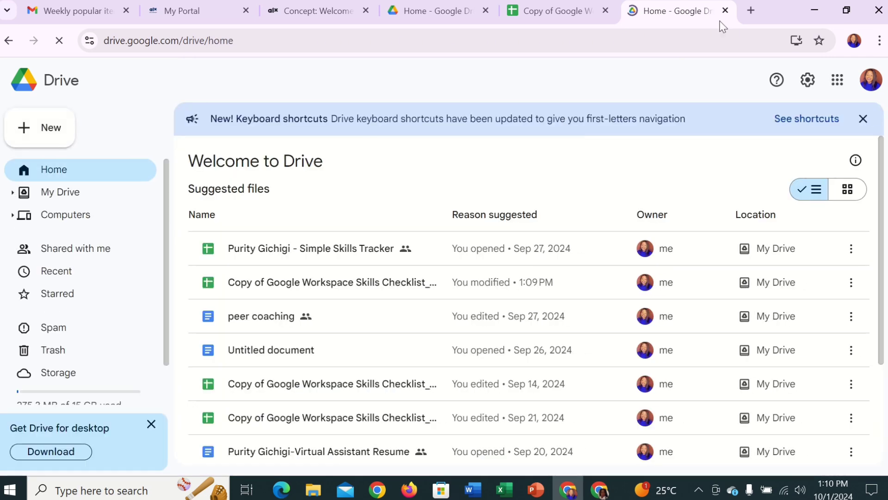
pyautogui.click(750, 11)
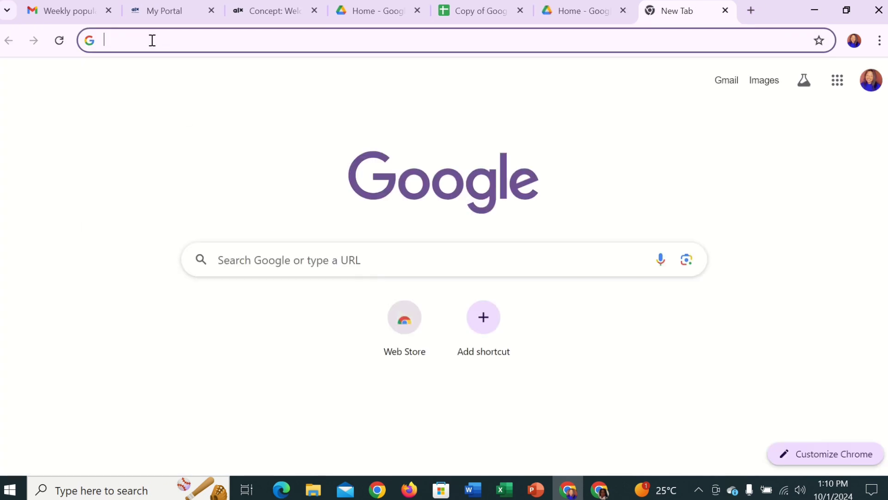
pyautogui.write('drive.go')
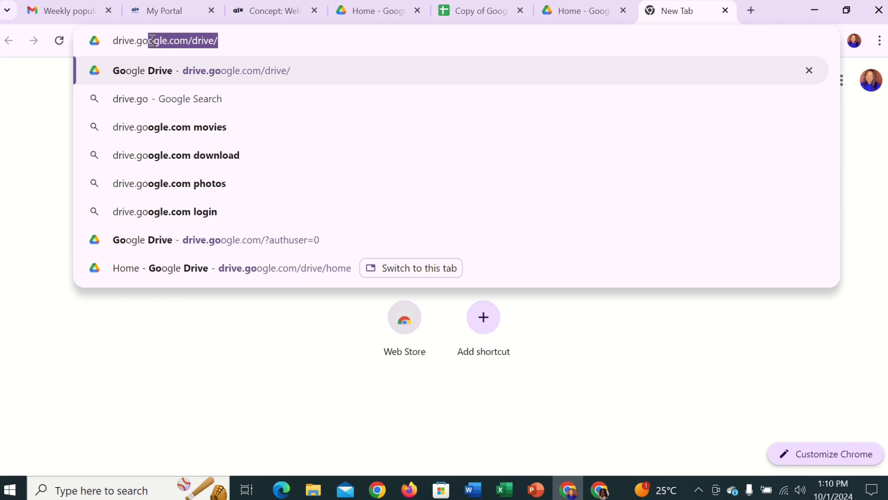
pyautogui.write('ogle')
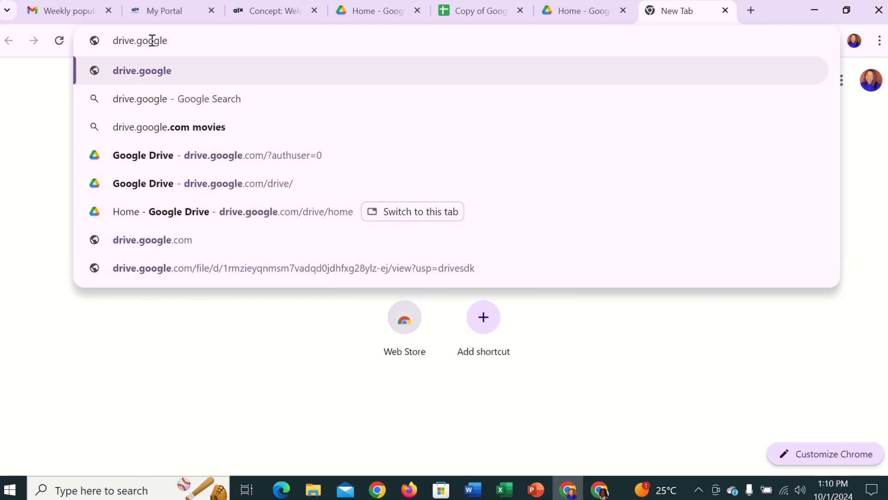
pyautogui.write('.com')
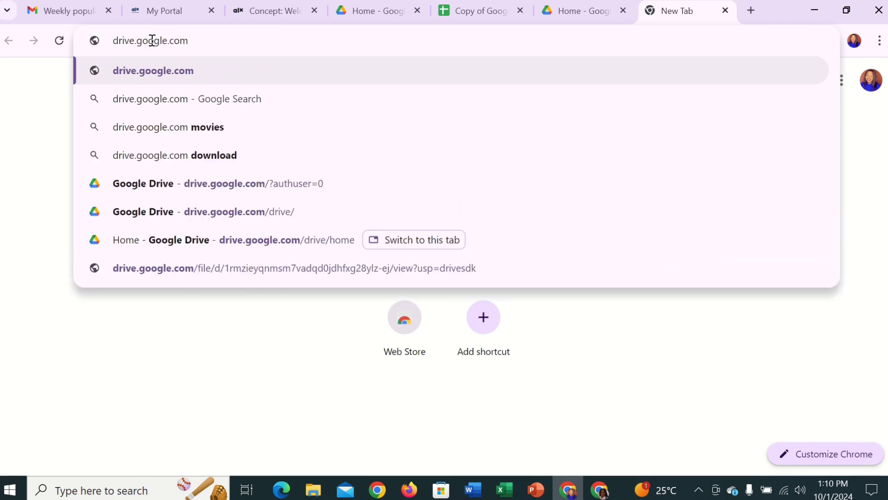
pyautogui.press('Return')
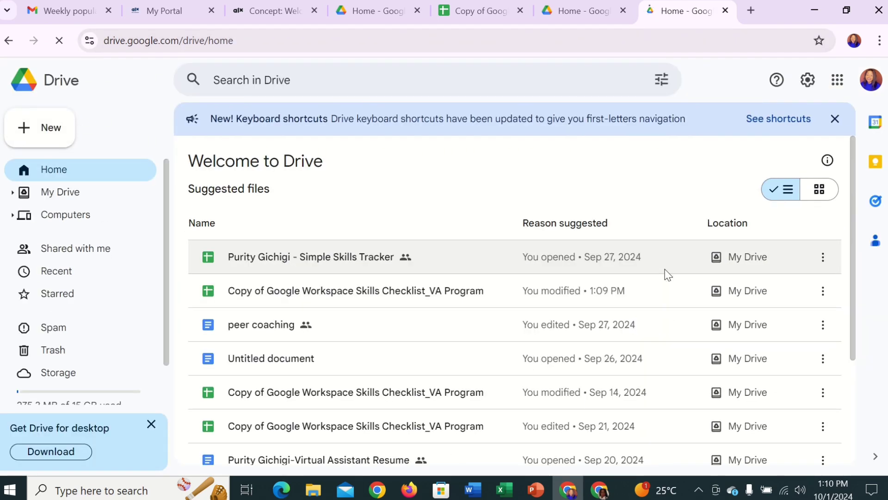
# Set cell B2 ('Open Google drive') to Yes on the checklist, then return to Drive home
pyautogui.click(467, 10)
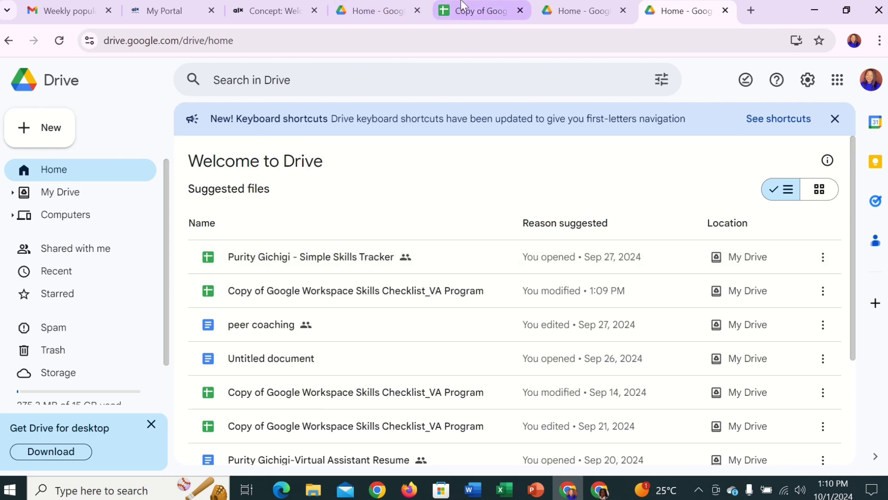
pyautogui.click(118, 206)
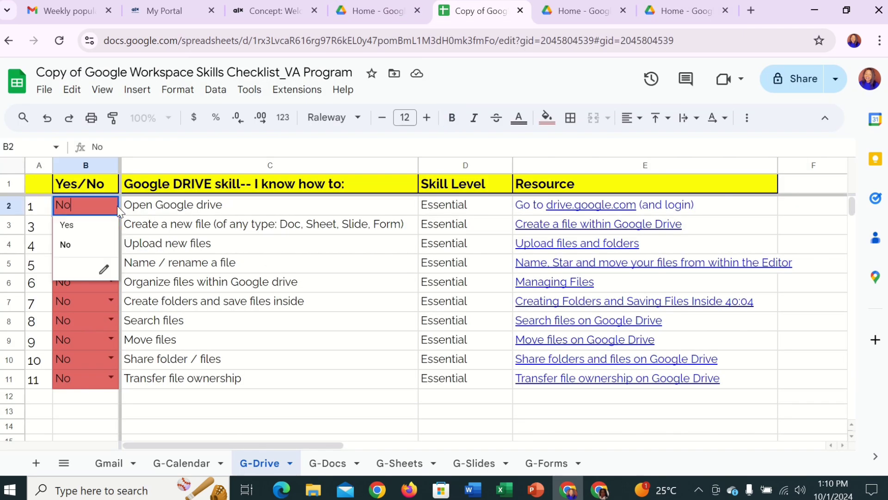
pyautogui.click(98, 224)
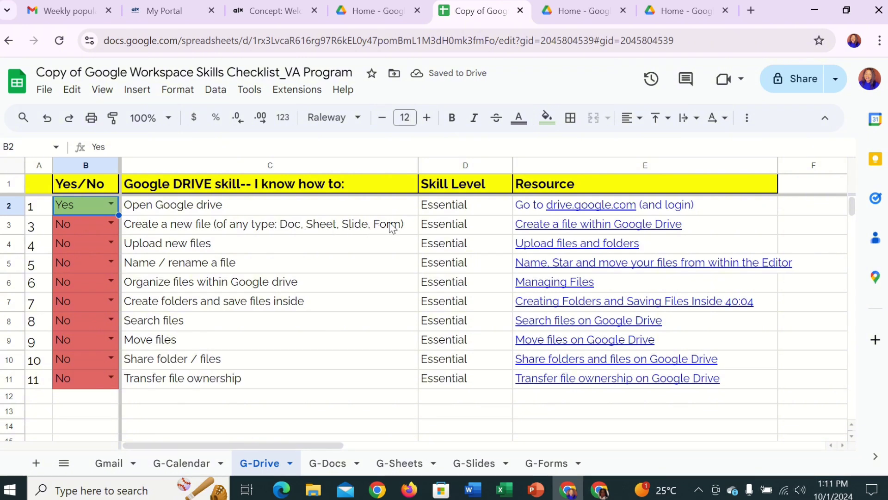
pyautogui.click(578, 10)
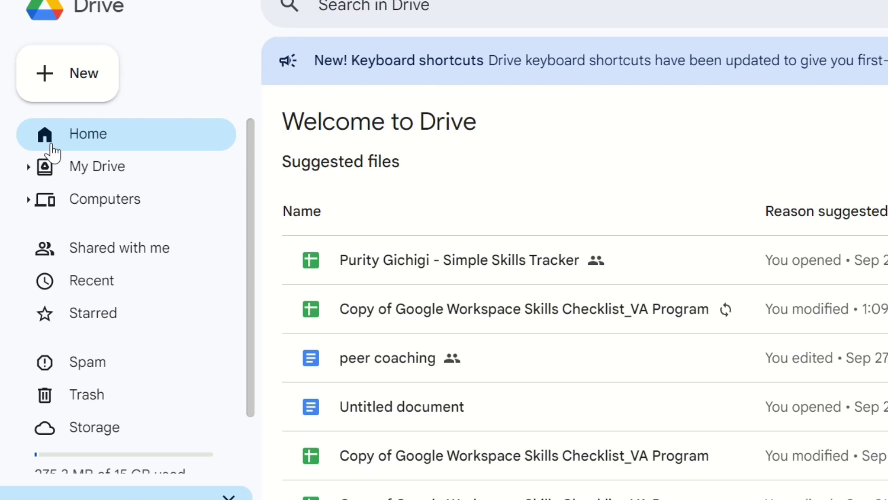
# Create a blank Google Docs document from Drive's New menu
pyautogui.click(48, 79)
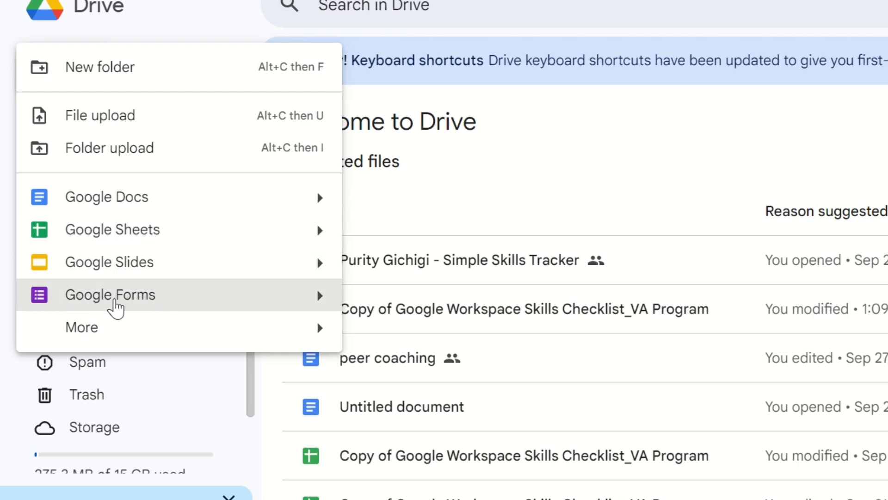
pyautogui.moveTo(123, 333)
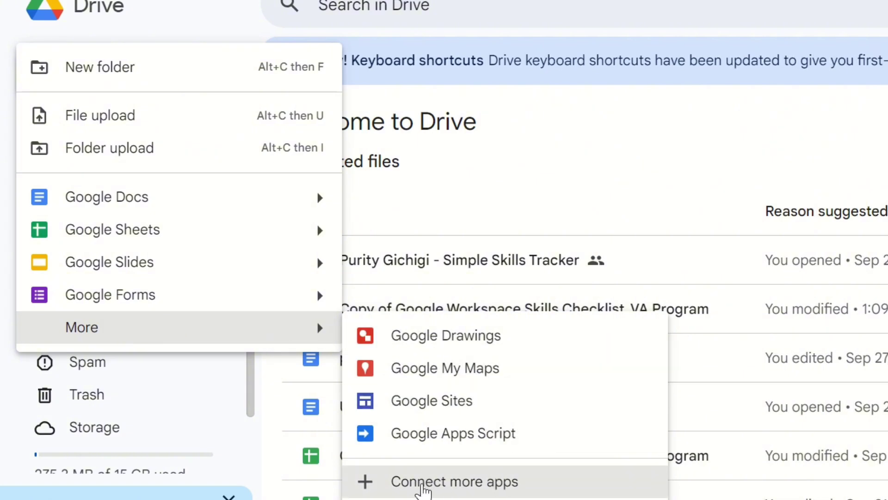
pyautogui.moveTo(136, 217)
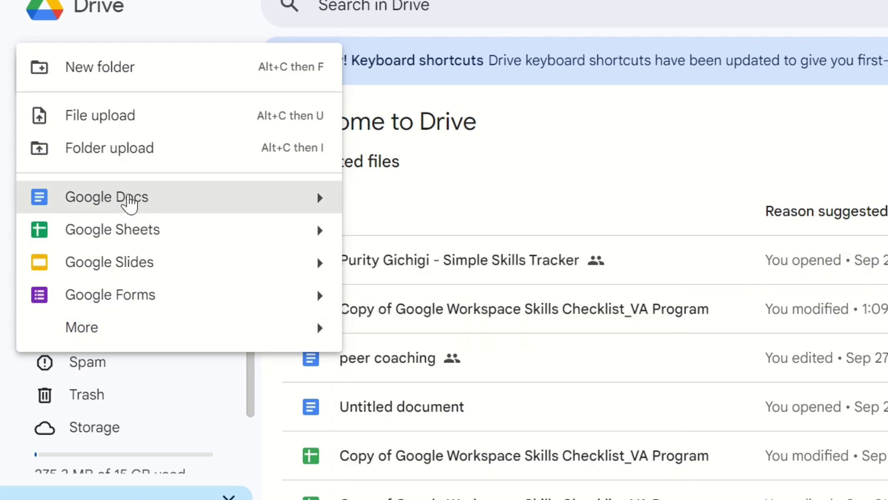
pyautogui.click(130, 198)
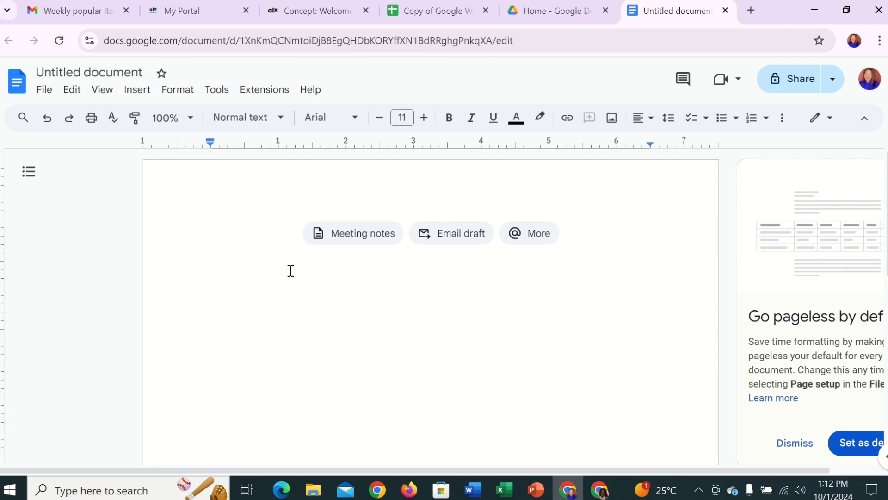
# Set cell B3 ('Create a new file') to Yes on the checklist, then switch back to Drive
pyautogui.click(431, 10)
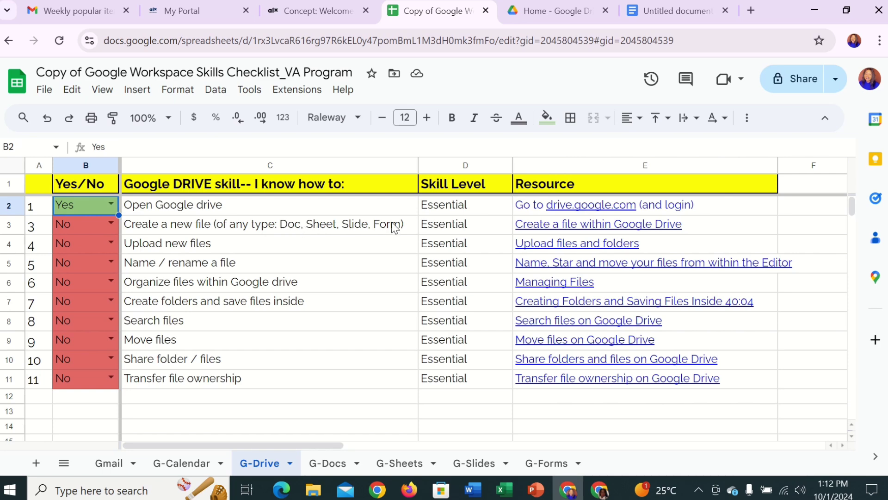
pyautogui.click(111, 223)
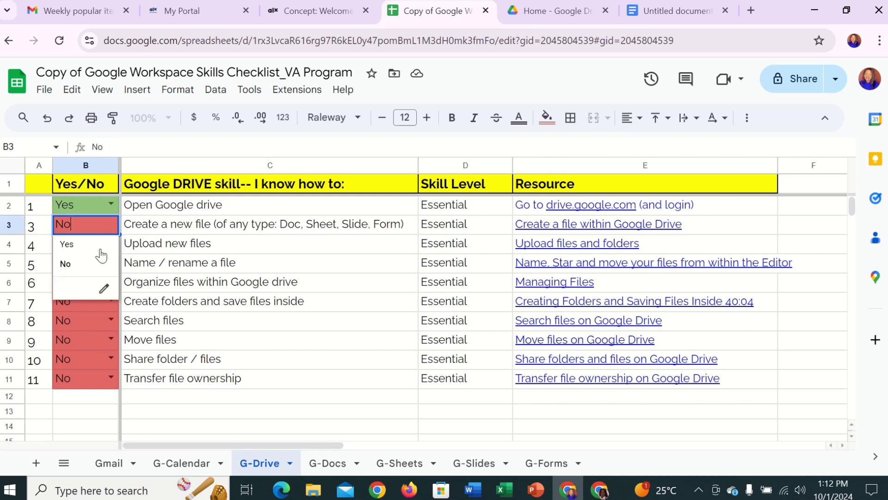
pyautogui.click(88, 242)
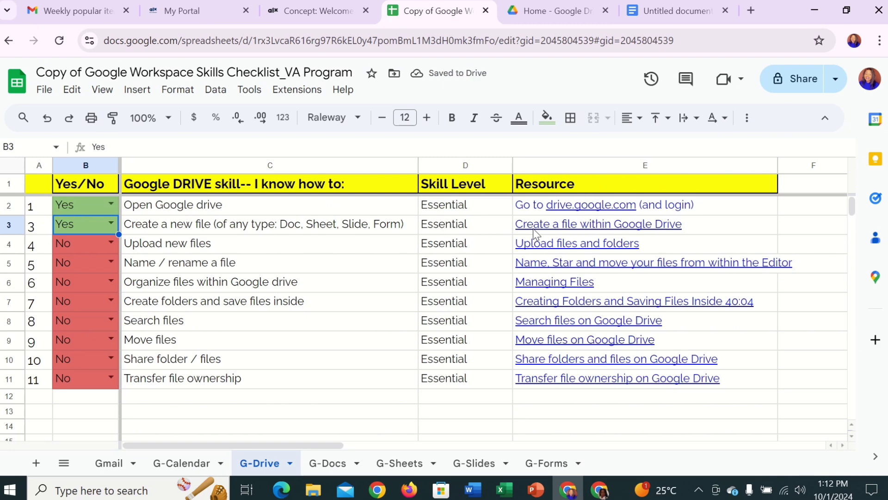
pyautogui.moveTo(641, 241)
pyautogui.moveTo(685, 310)
pyautogui.moveTo(575, 227)
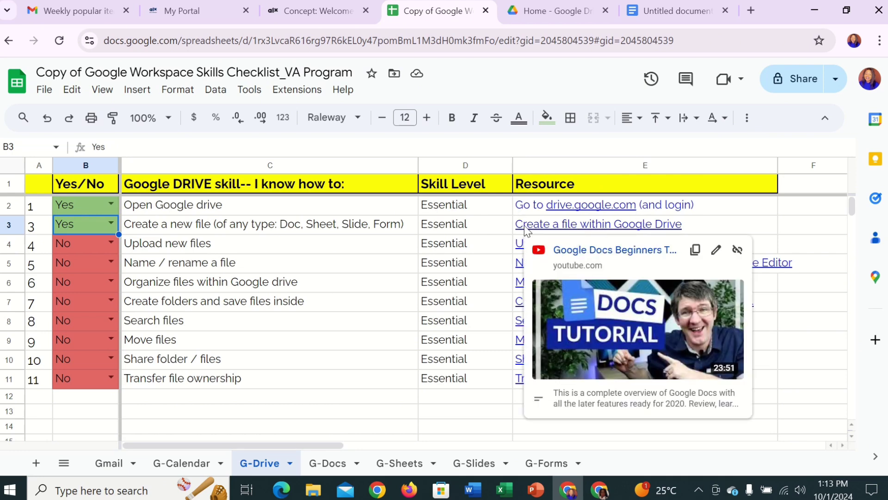
pyautogui.moveTo(609, 208)
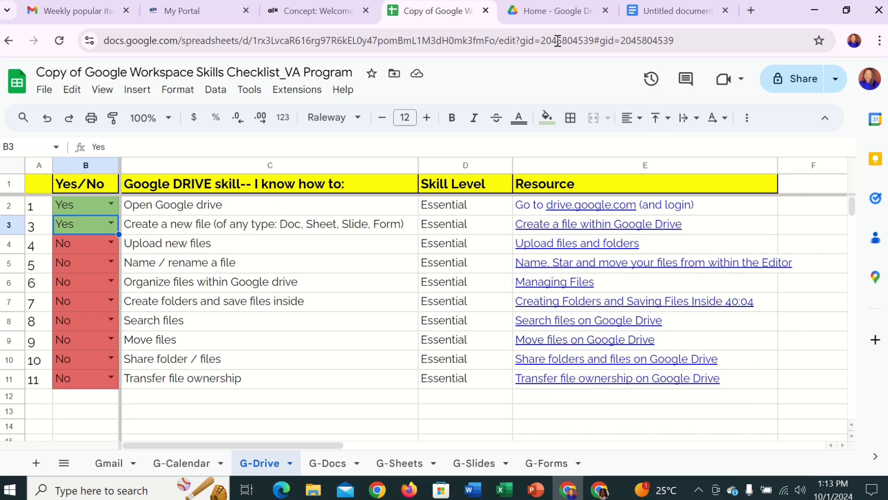
pyautogui.hotkey('ctrl', 'Tab')
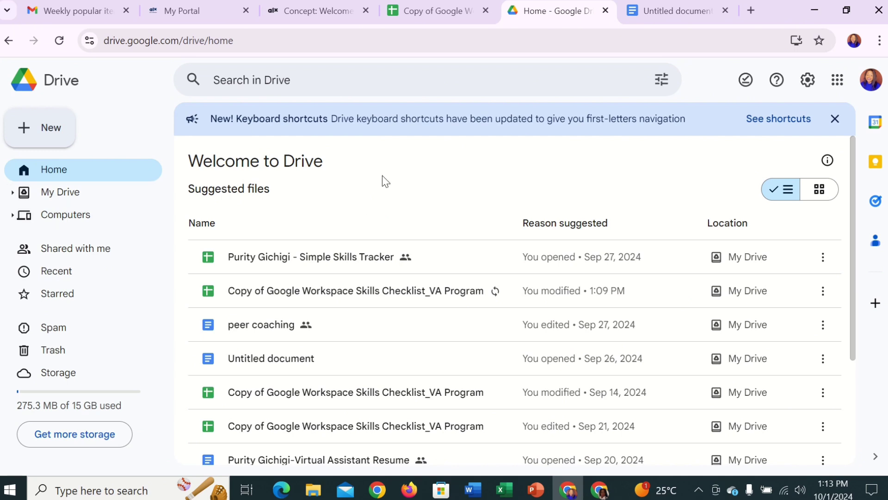
# Upload peer coaching.docx from the Downloads folder into My Drive
pyautogui.click(21, 134)
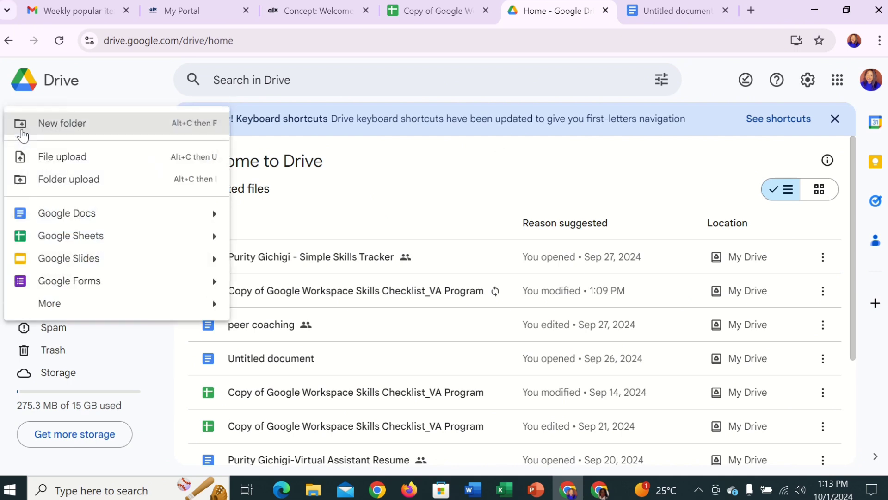
pyautogui.click(55, 165)
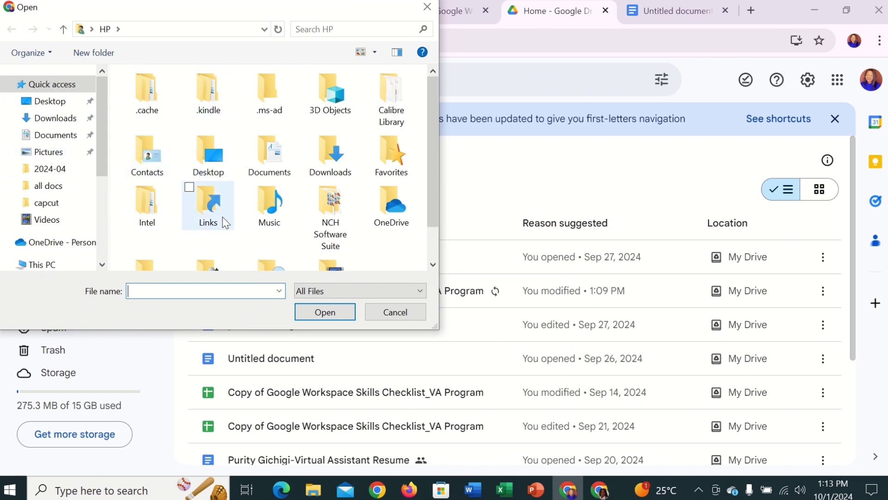
pyautogui.click(44, 102)
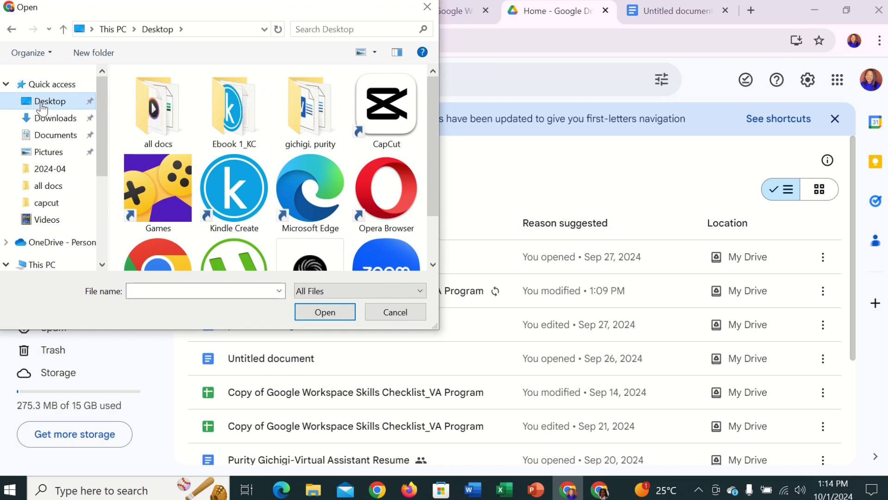
pyautogui.click(52, 119)
pyautogui.click(55, 138)
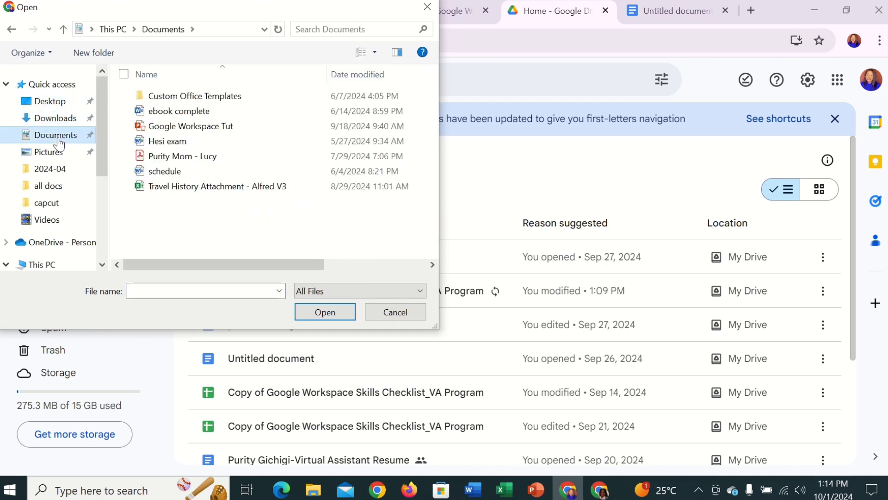
pyautogui.click(55, 119)
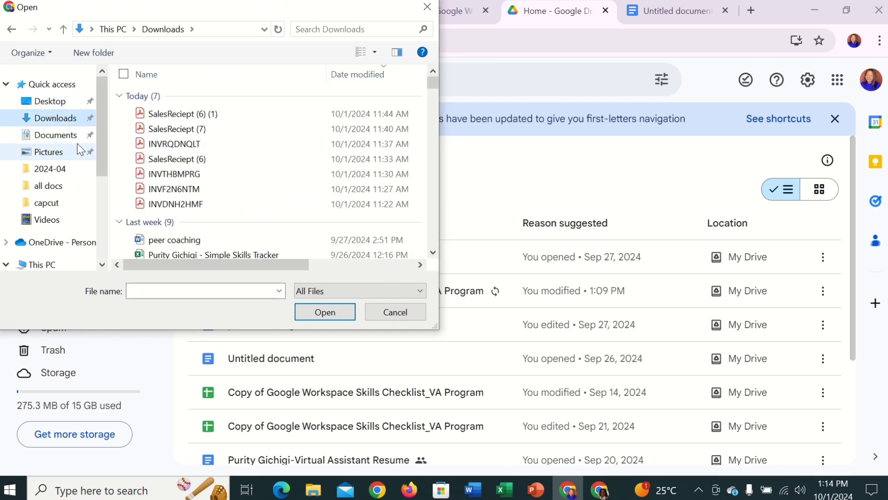
pyautogui.click(169, 245)
pyautogui.scroll(-2, 176, 222)
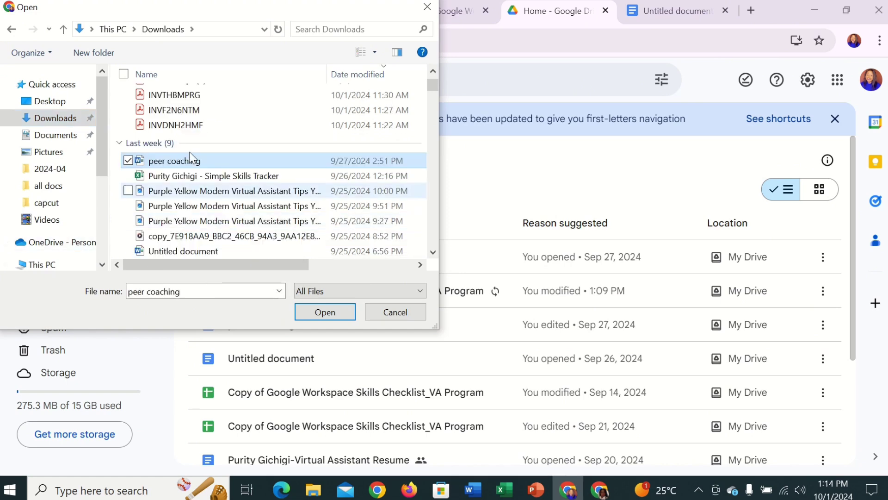
pyautogui.click(324, 311)
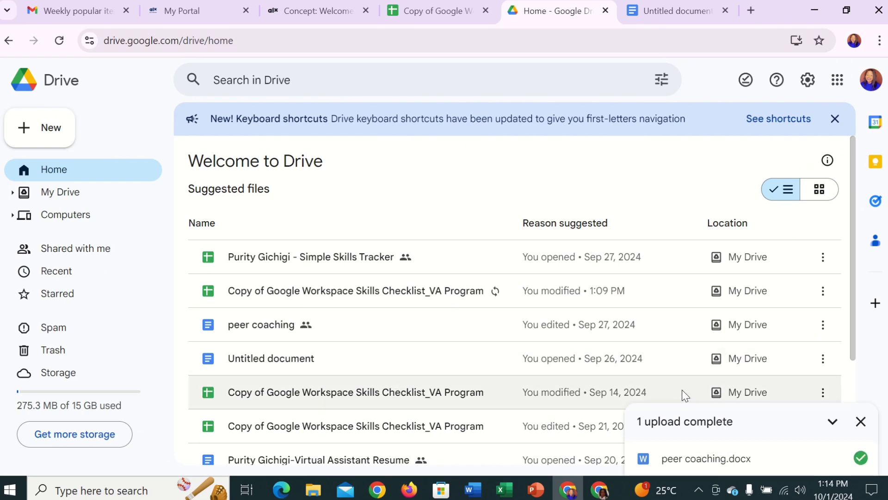
pyautogui.click(54, 139)
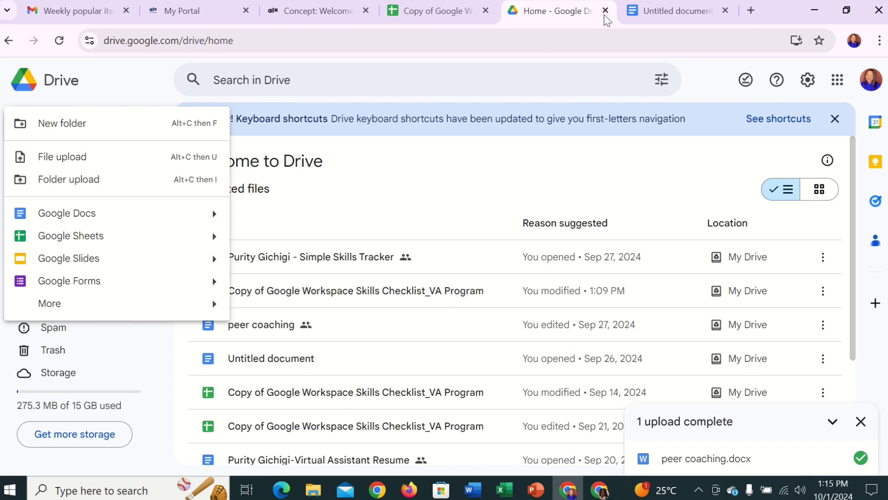
# Set cell B4 ('Upload new files') to Yes, then return to Drive and close the Untitled document tab
pyautogui.click(416, 11)
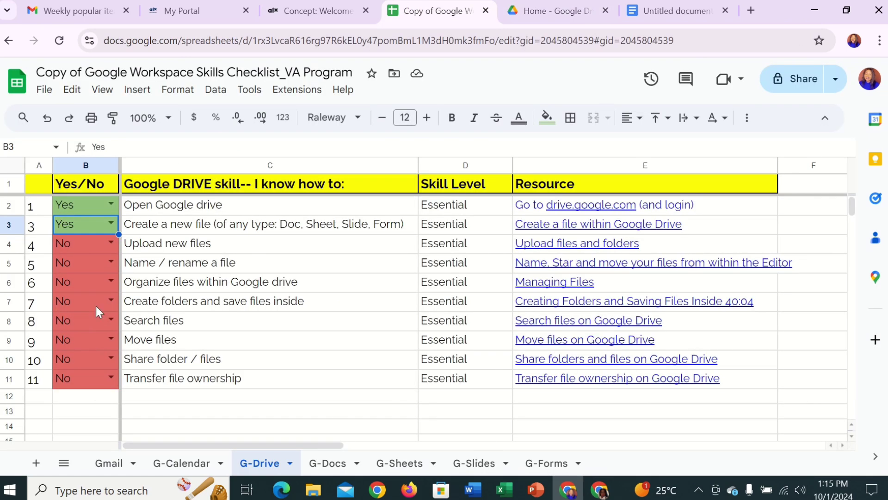
pyautogui.click(110, 243)
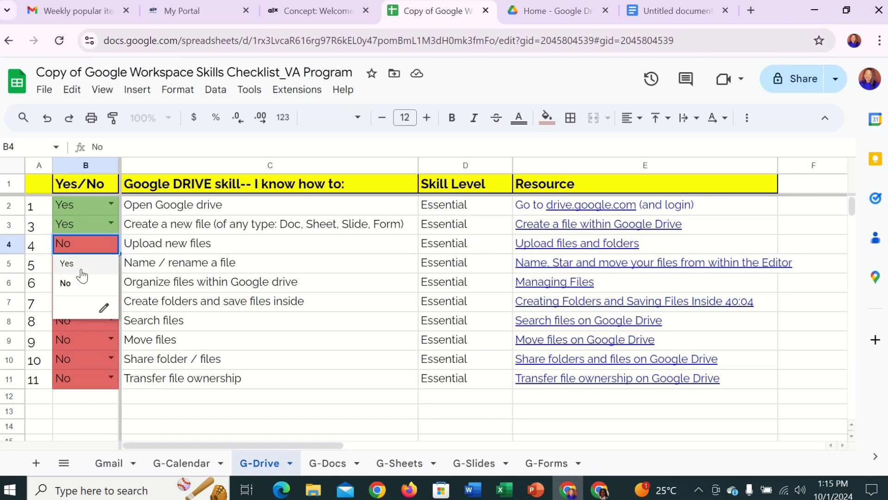
pyautogui.click(74, 263)
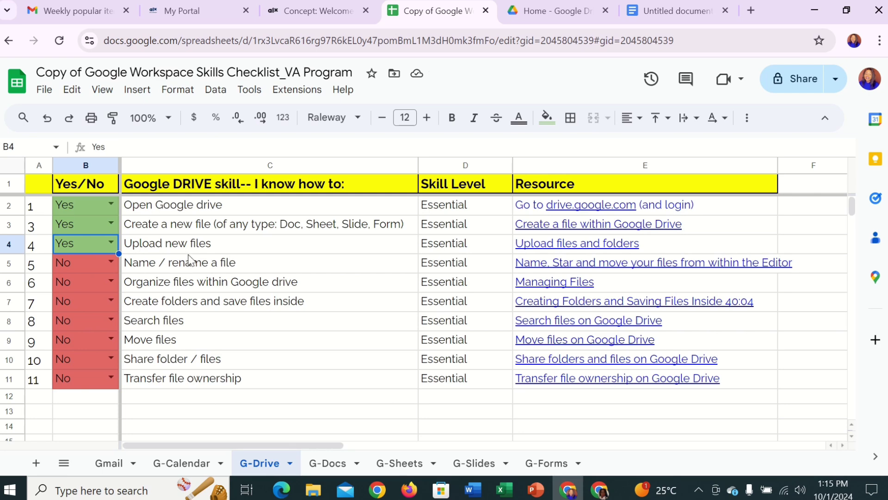
pyautogui.click(581, 9)
pyautogui.middleClick(663, 14)
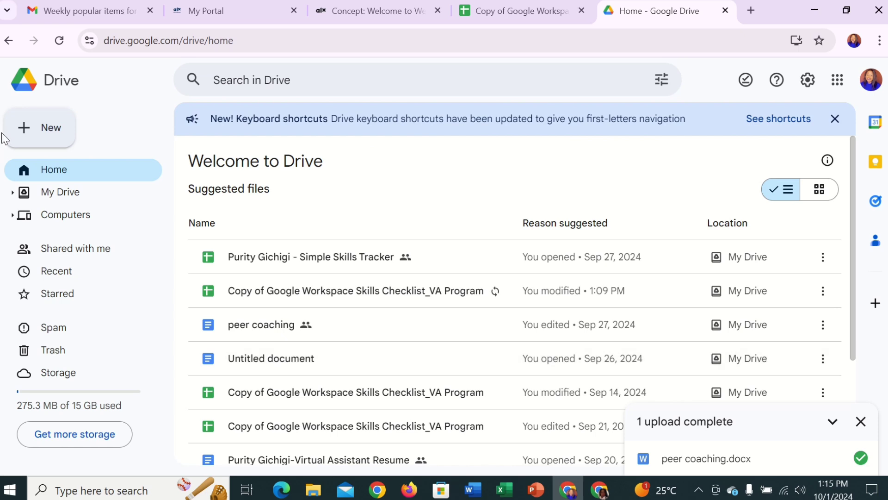
# Create a blank Google Docs document from Drive's New menu
pyautogui.click(29, 140)
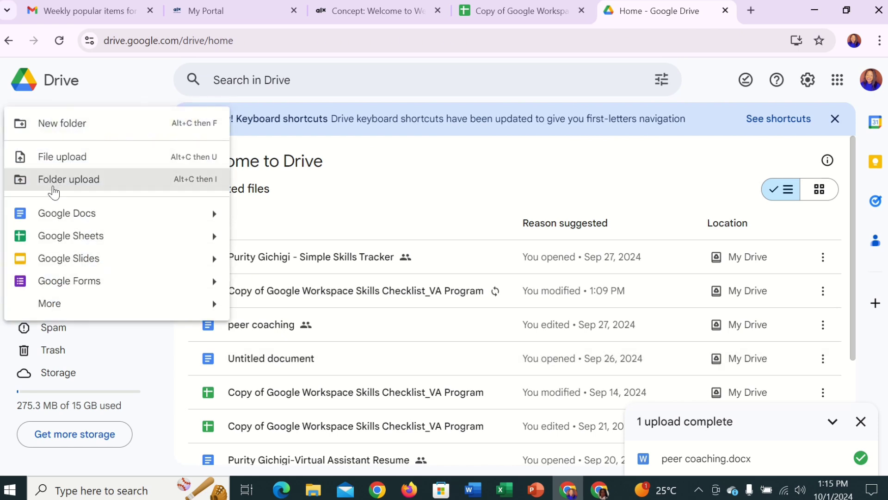
pyautogui.click(59, 218)
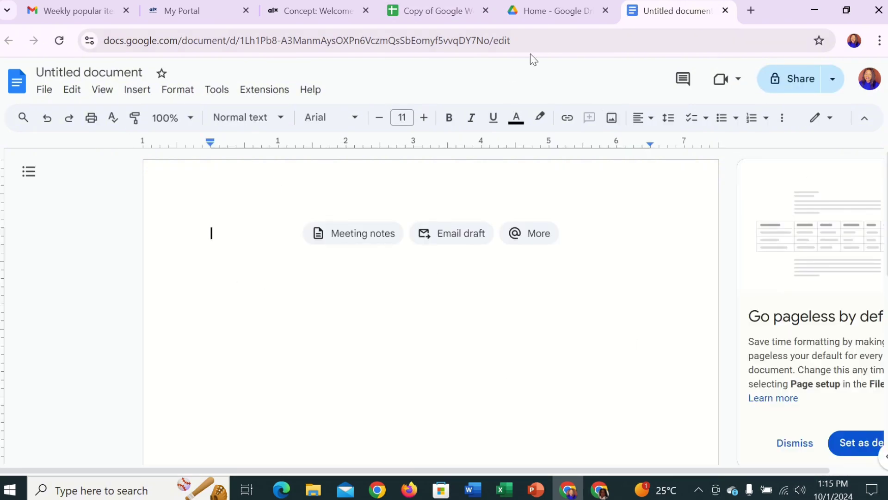
# Type 'gakakkakakkkkn' in the new document, download it as Microsoft Word (.docx), and return to Drive
pyautogui.write('gaka')
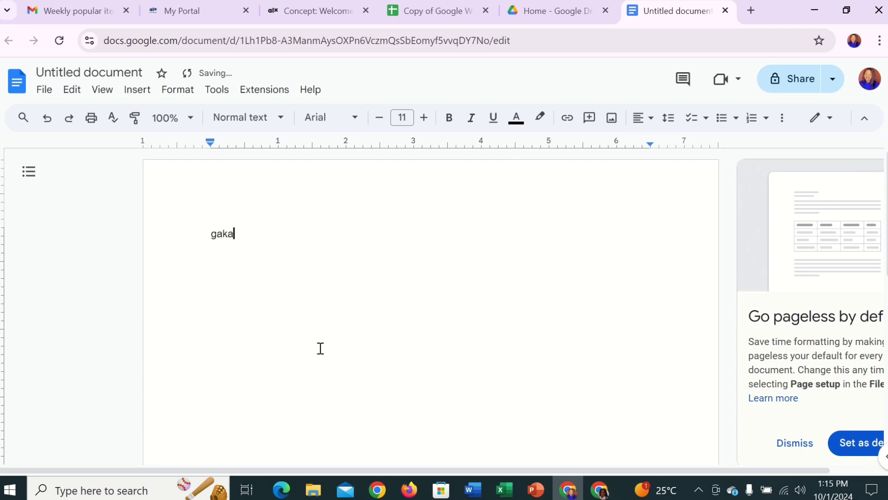
pyautogui.write('kkakakkkkn')
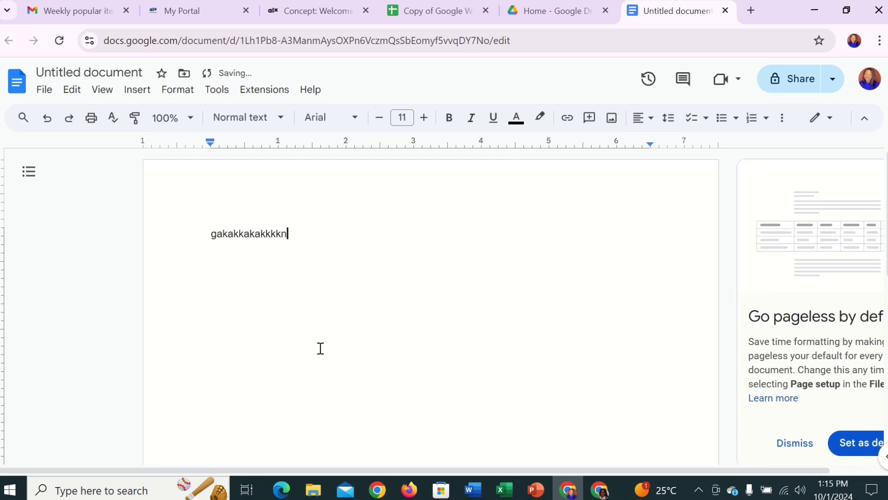
pyautogui.click(44, 93)
pyautogui.moveTo(52, 245)
pyautogui.click(291, 242)
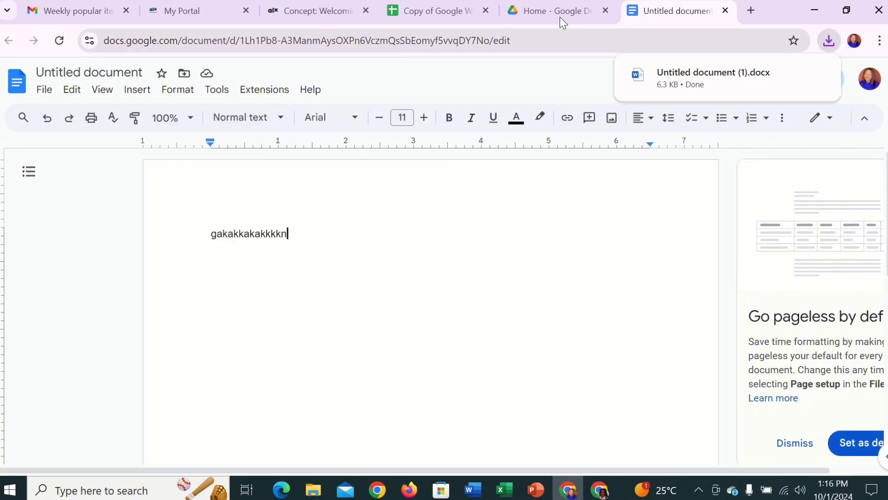
pyautogui.click(549, 9)
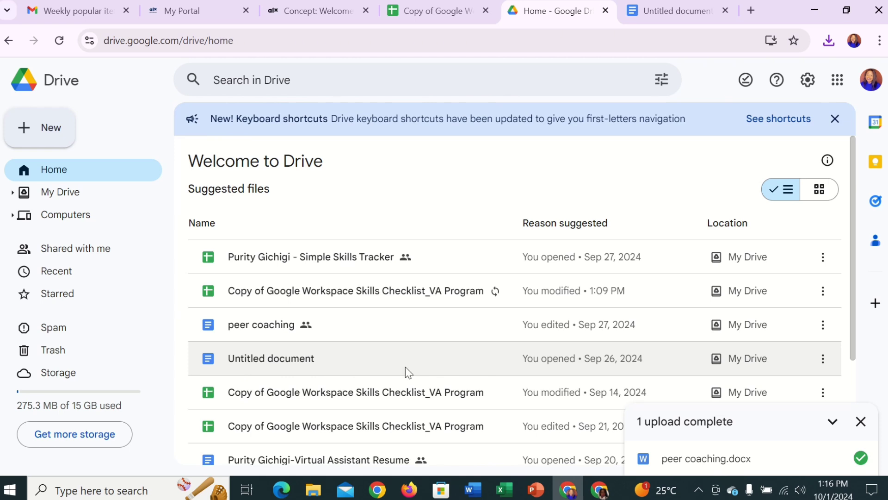
# Rename the Untitled document in Drive's file list to 'coaching'
pyautogui.click(821, 365)
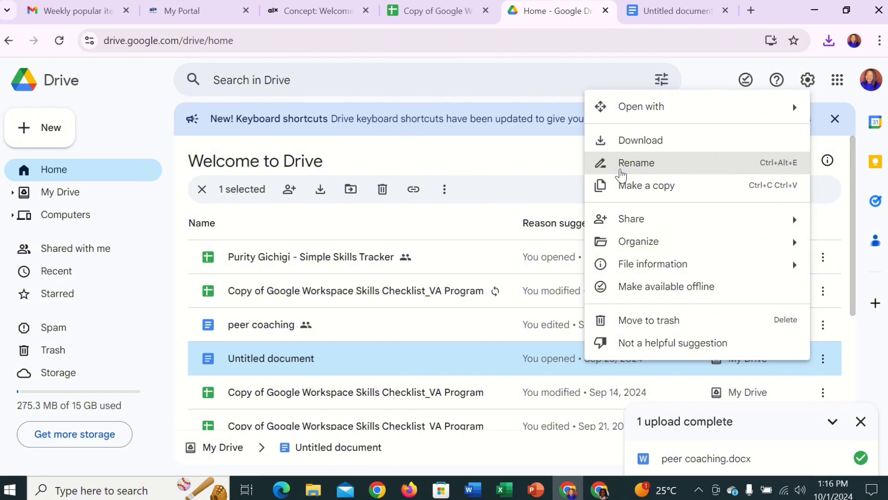
pyautogui.click(637, 163)
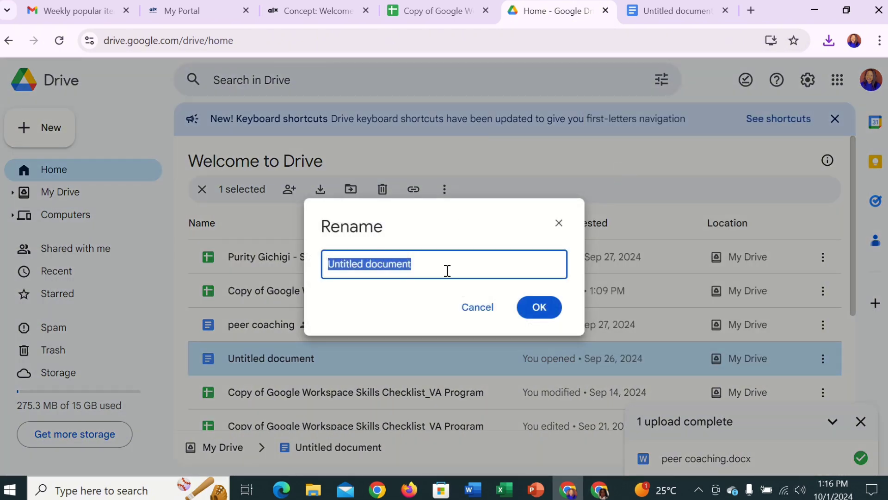
pyautogui.write('coaching')
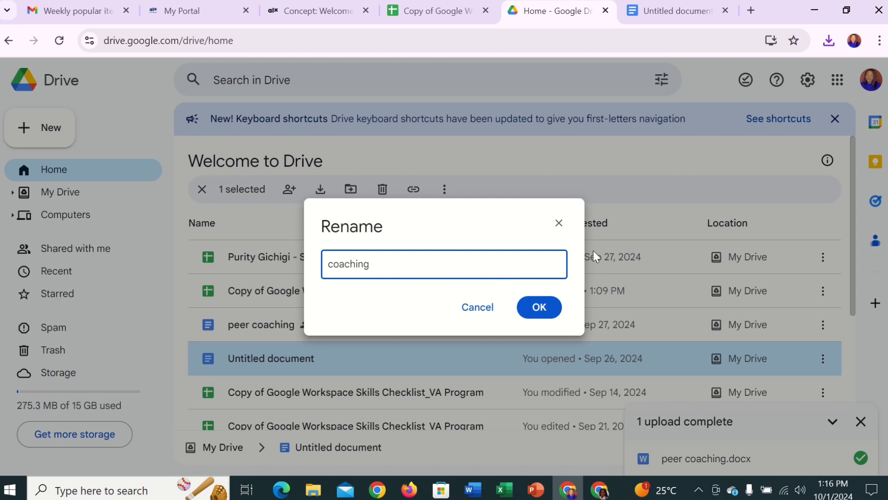
pyautogui.click(539, 307)
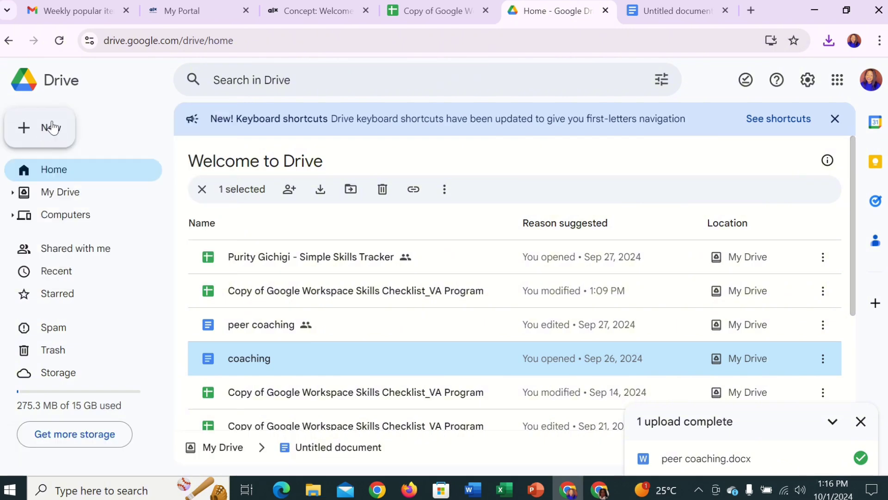
# Create a new Google Docs document and title it 'coaching 1'
pyautogui.click(49, 128)
pyautogui.click(81, 216)
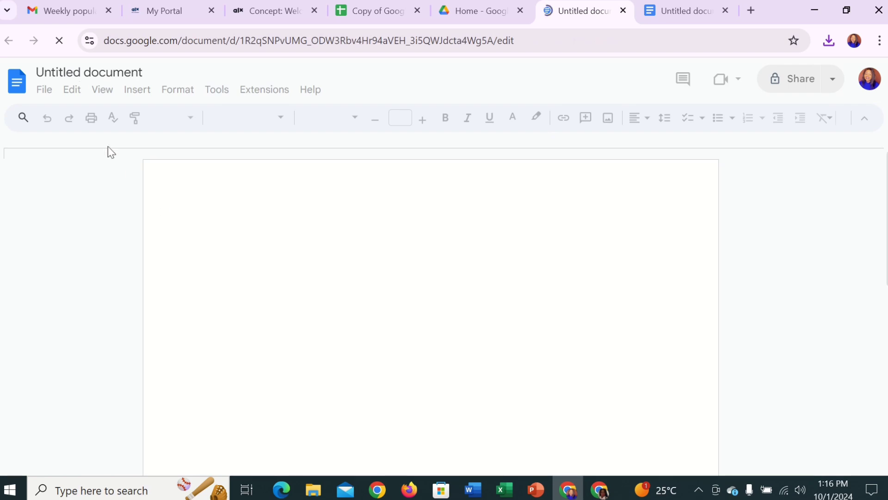
pyautogui.write('coac')
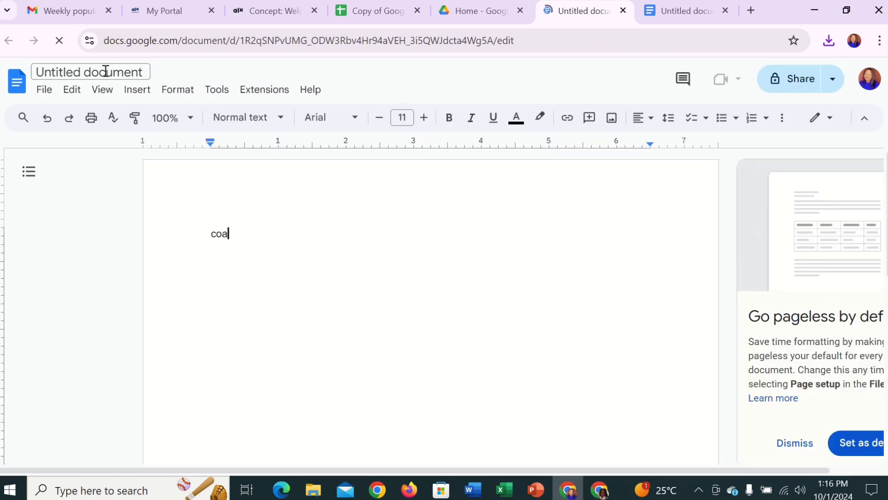
pyautogui.click(68, 72)
pyautogui.write('hing 1')
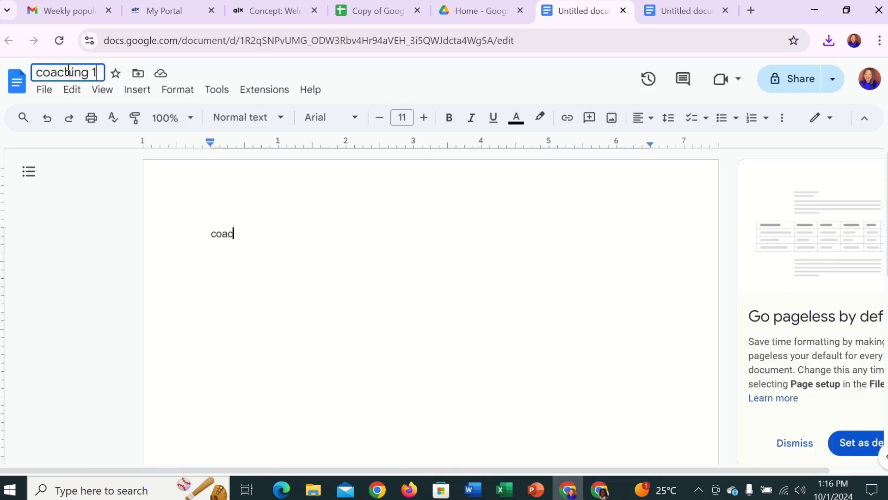
# Write 'Coaching on google drive' in the document body and close it
pyautogui.click(274, 222)
pyautogui.write('hing ')
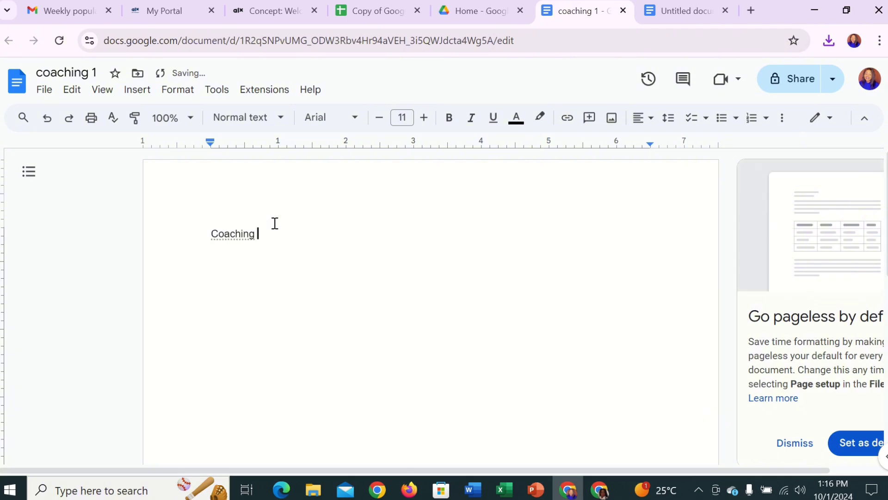
pyautogui.write('on google drive')
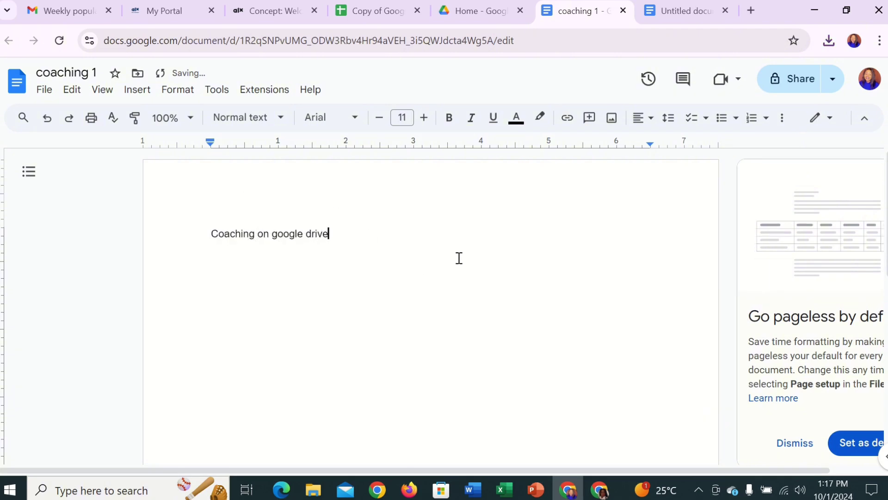
pyautogui.click(44, 89)
pyautogui.click(421, 249)
pyautogui.hotkey('ctrl', 'w')
pyautogui.hotkey('ctrl', 'w')
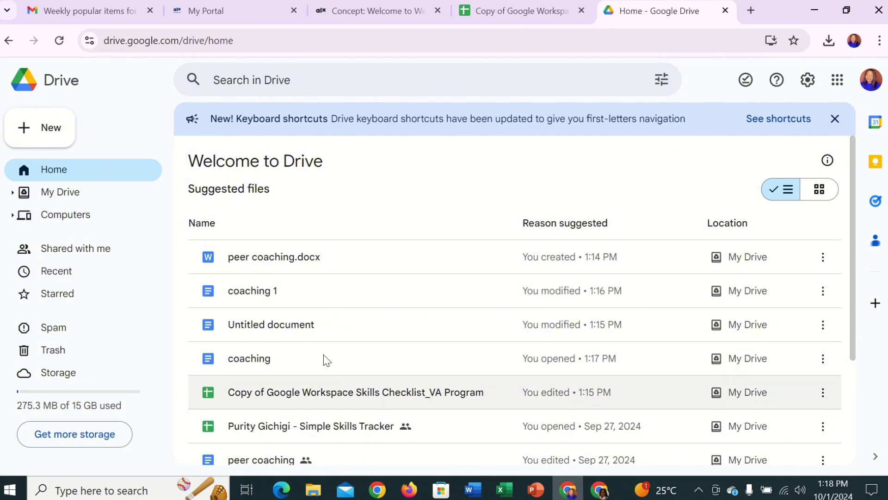
# Reload the Drive file list and return to the Copy of Google Workspace checklist spreadsheet
pyautogui.click(59, 40)
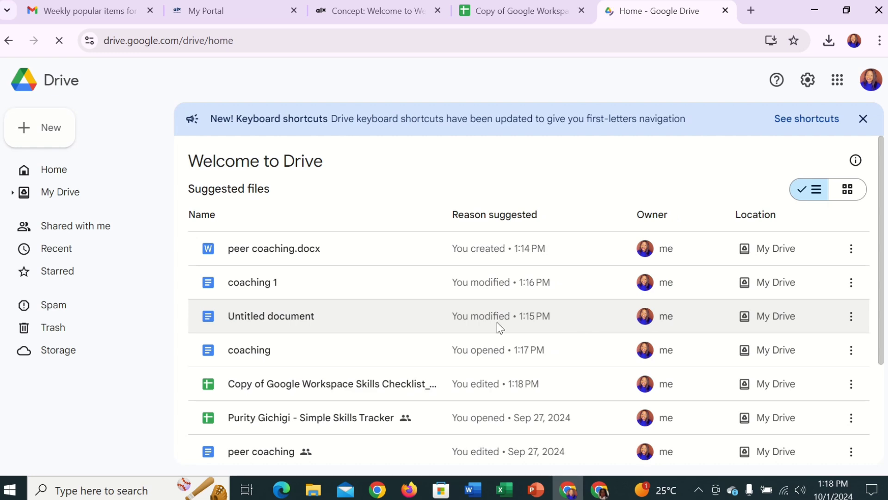
pyautogui.click(501, 7)
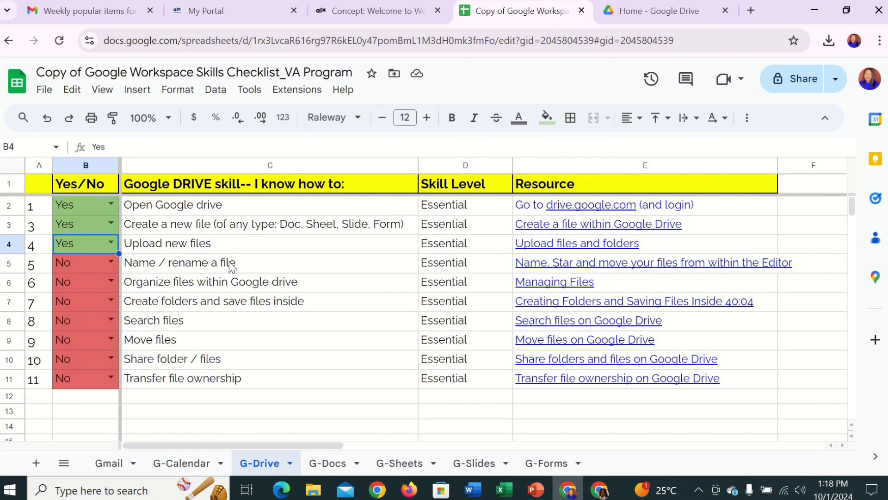
# Set cell B5, 'Name / rename a file', to Yes and return to Google Drive
pyautogui.click(109, 262)
pyautogui.click(86, 286)
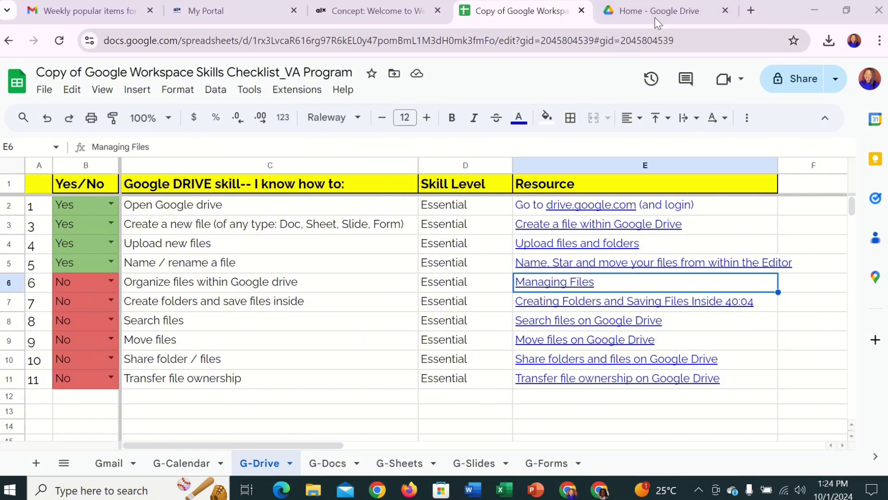
pyautogui.click(654, 14)
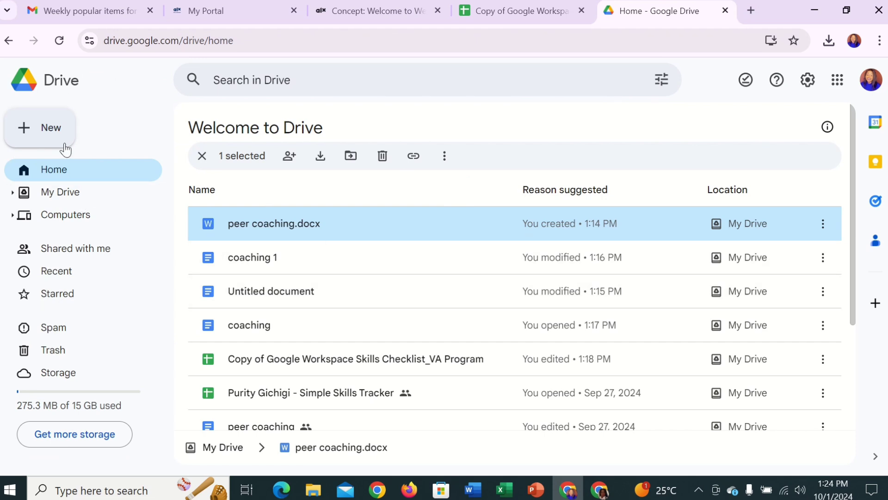
pyautogui.click(33, 132)
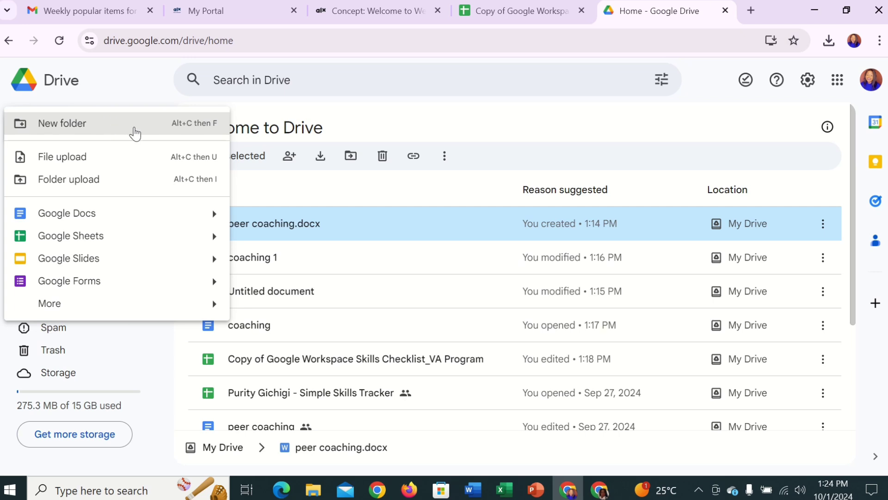
pyautogui.click(483, 189)
pyautogui.rightClick(376, 224)
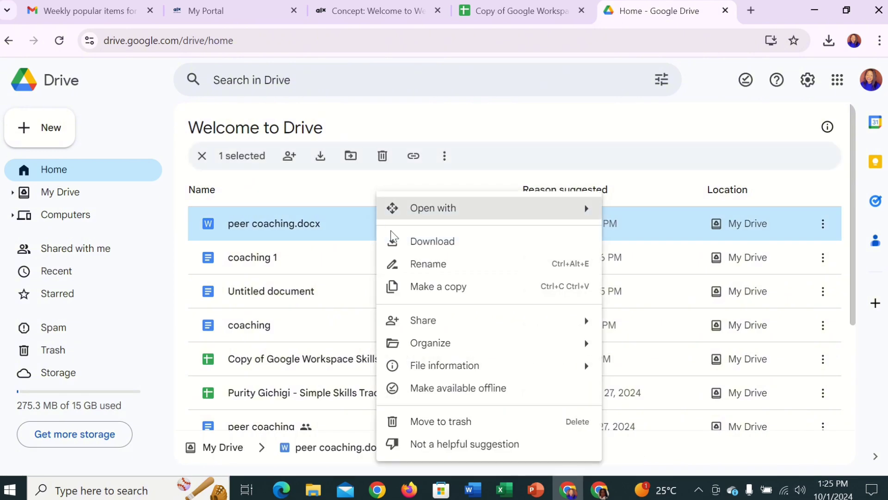
pyautogui.moveTo(456, 346)
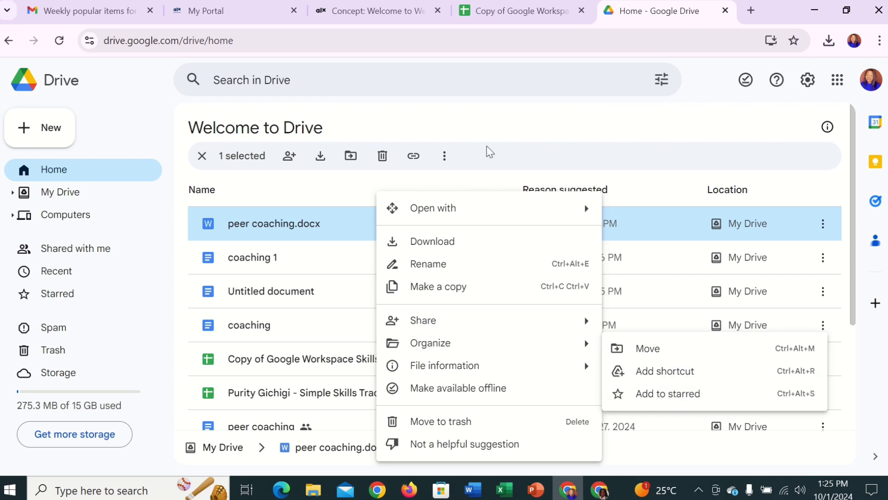
pyautogui.click(648, 187)
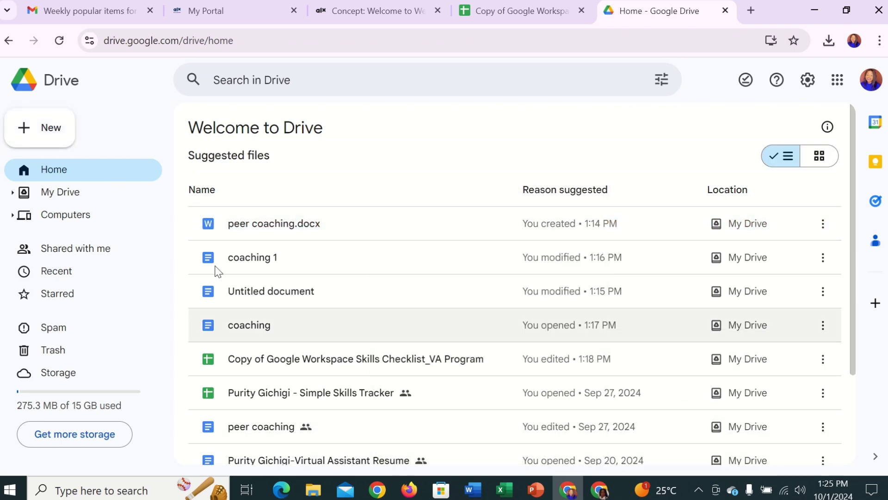
# Add a new folder named 'Virtual Assistant' to My Drive
pyautogui.click(47, 136)
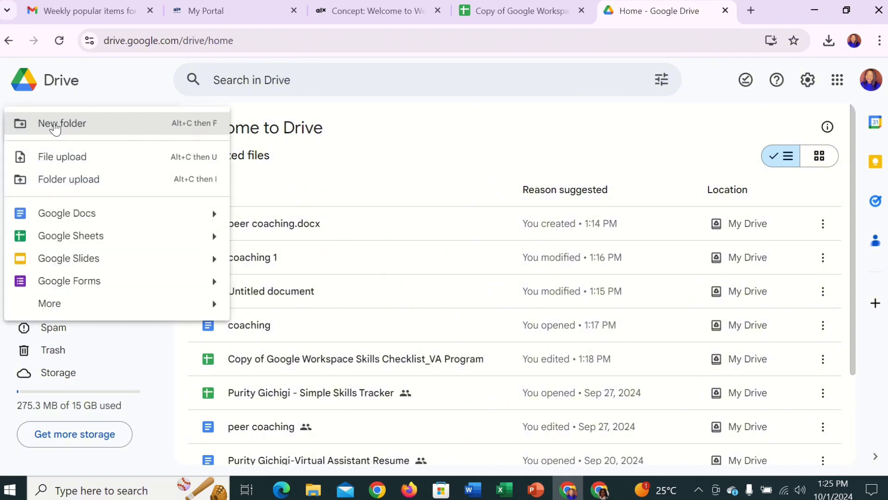
pyautogui.click(54, 128)
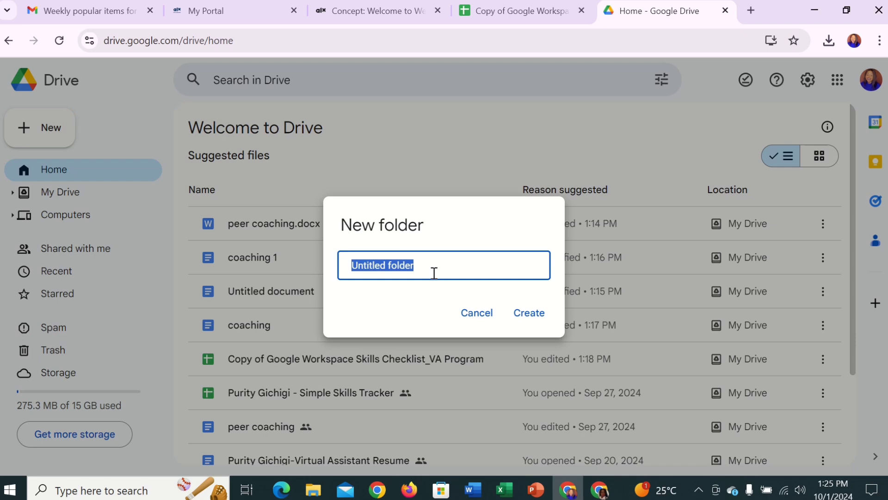
pyautogui.press('BackSpace')
pyautogui.write('V')
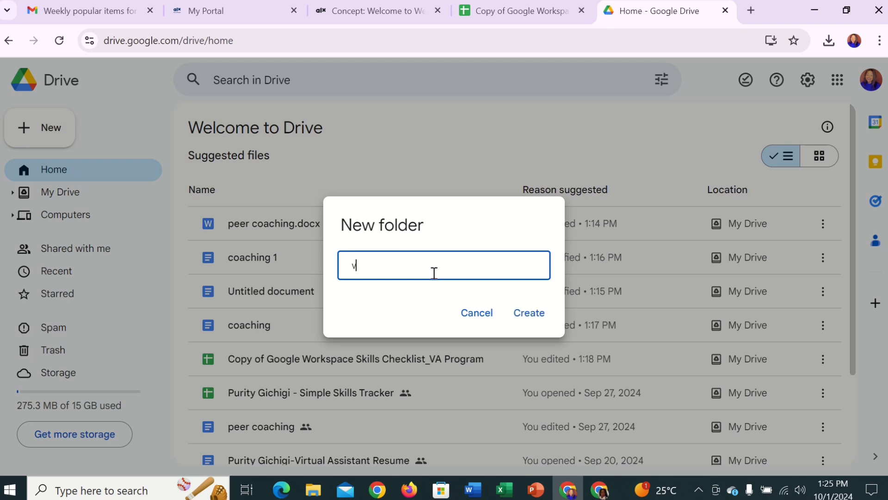
pyautogui.write('irtual Assistant')
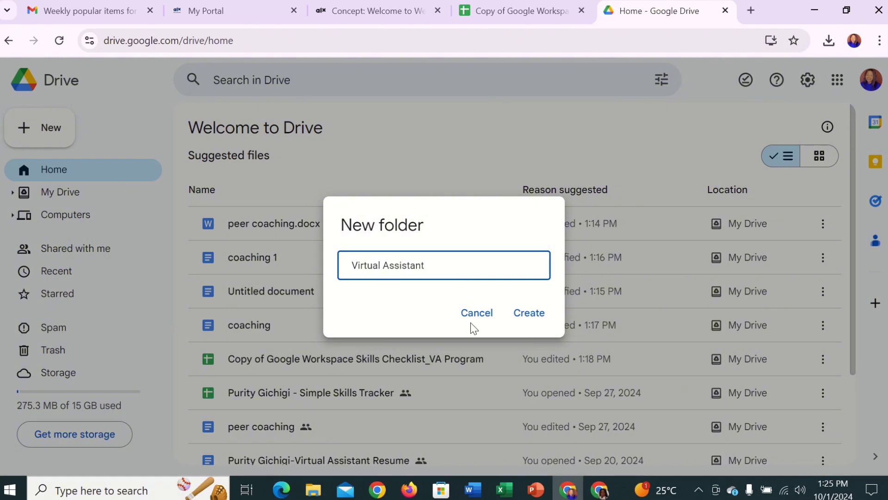
pyautogui.click(530, 313)
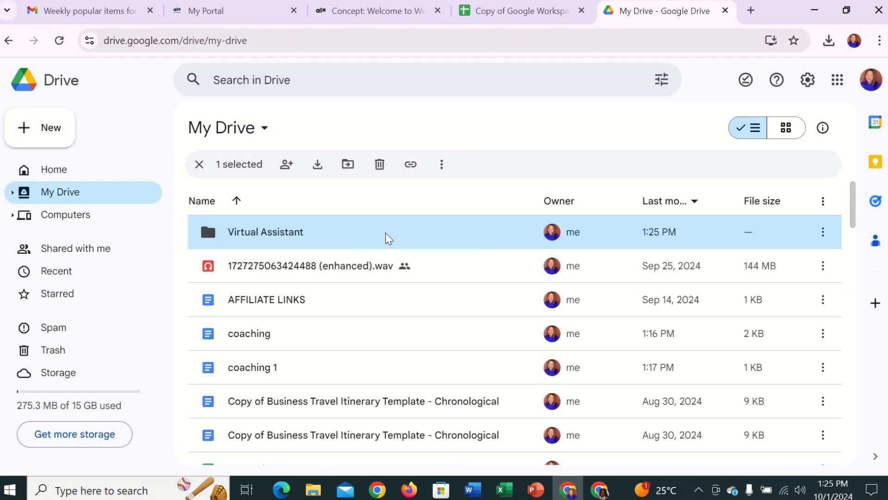
# Move the coaching document, then coaching 1 and the files below it, into Virtual Assistant
pyautogui.click(276, 367)
pyautogui.moveTo(272, 335); pyautogui.dragTo(294, 231)
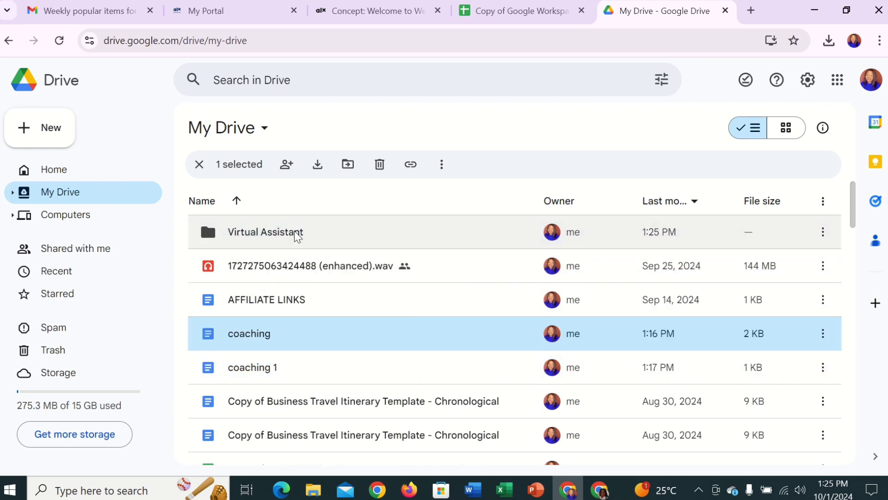
pyautogui.click(433, 340)
pyautogui.moveTo(432, 340); pyautogui.dragTo(463, 456)
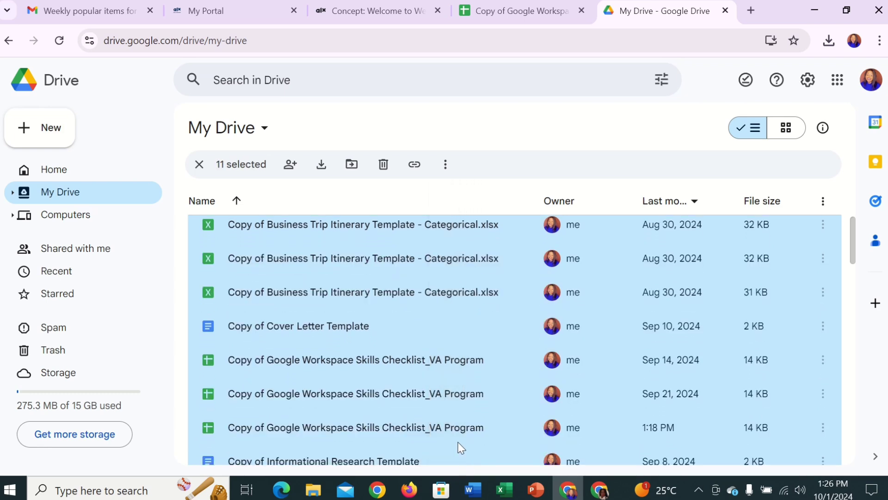
pyautogui.moveTo(462, 436); pyautogui.dragTo(271, 236)
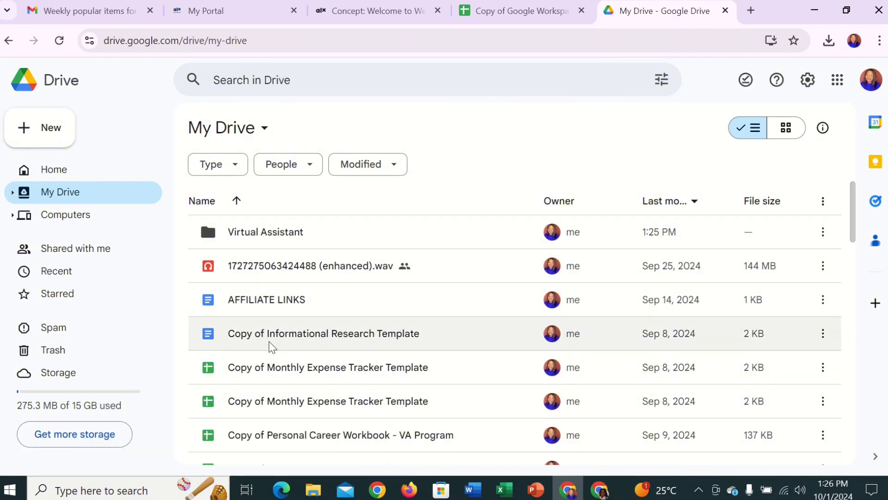
# Move Copy of Informational Research Template into the Virtual Assistant folder via Organize > Move
pyautogui.click(348, 336)
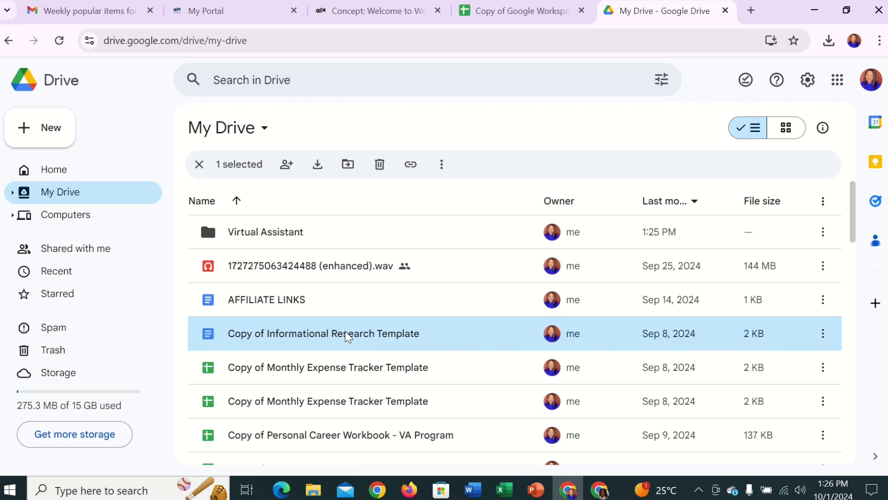
pyautogui.rightClick(348, 337)
pyautogui.moveTo(405, 232)
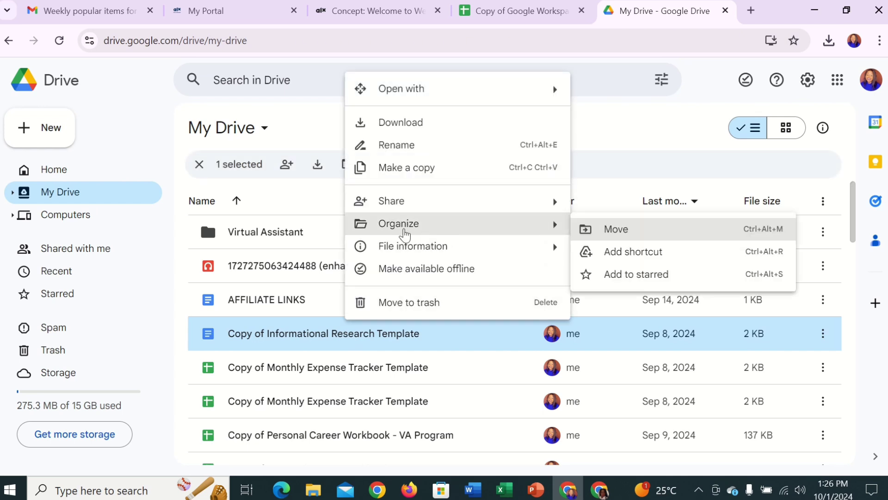
pyautogui.click(641, 233)
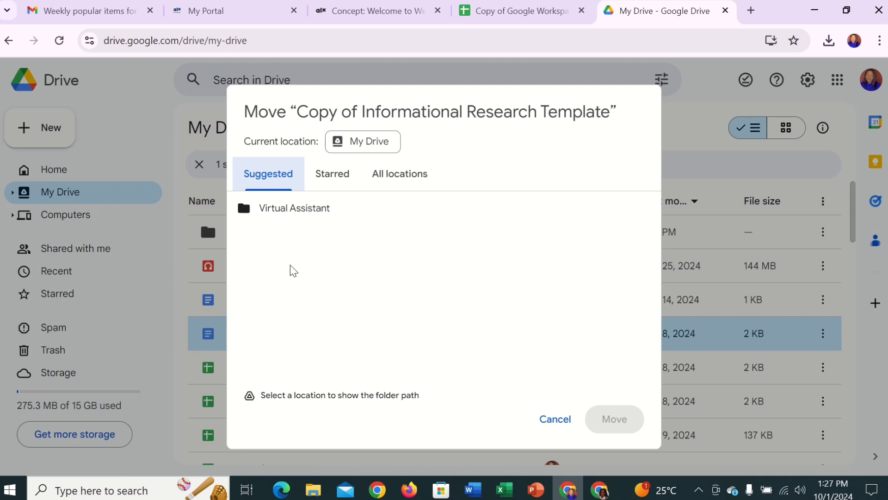
pyautogui.click(288, 217)
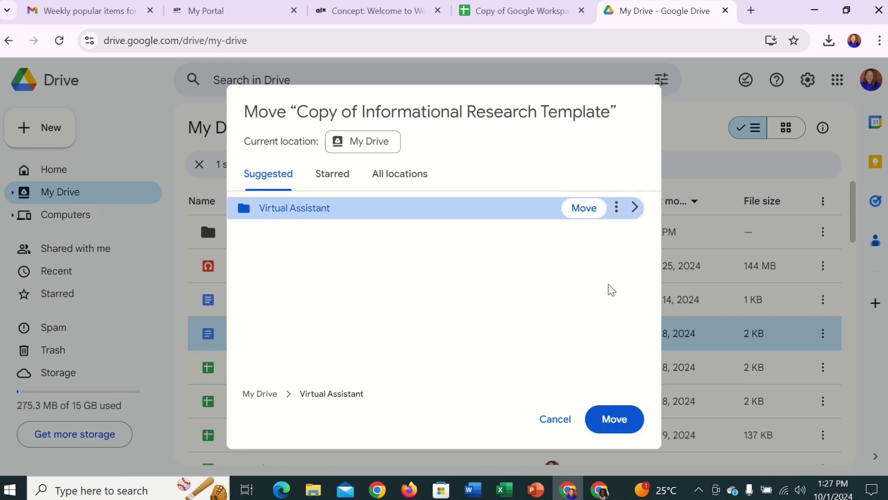
pyautogui.click(617, 419)
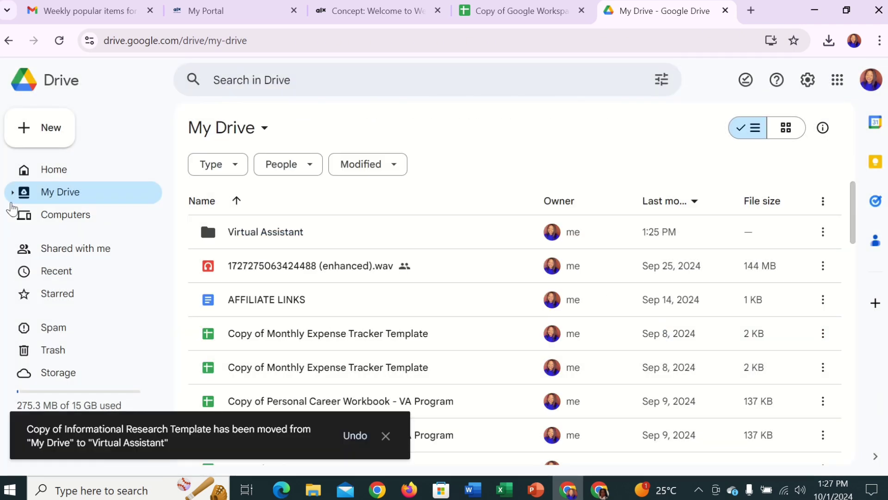
pyautogui.click(268, 310)
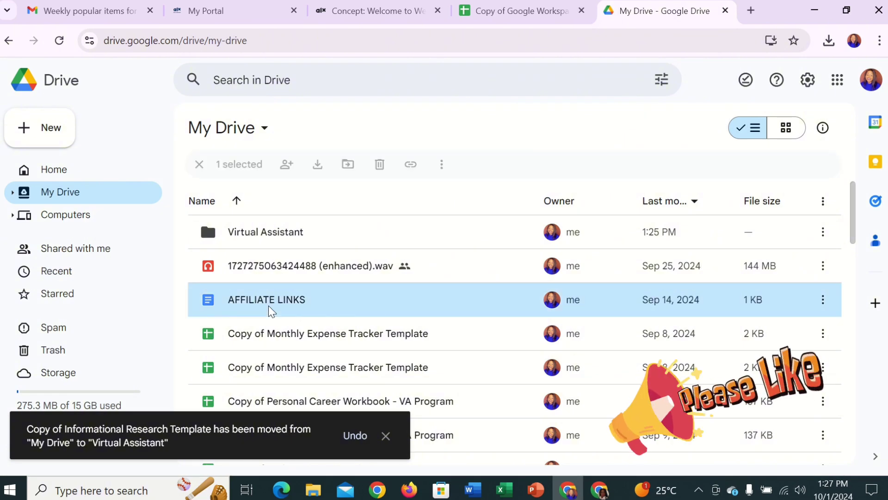
# Add the AFFILIATE LINKS document to Starred and clear the file selection
pyautogui.rightClick(479, 307)
pyautogui.moveTo(672, 373)
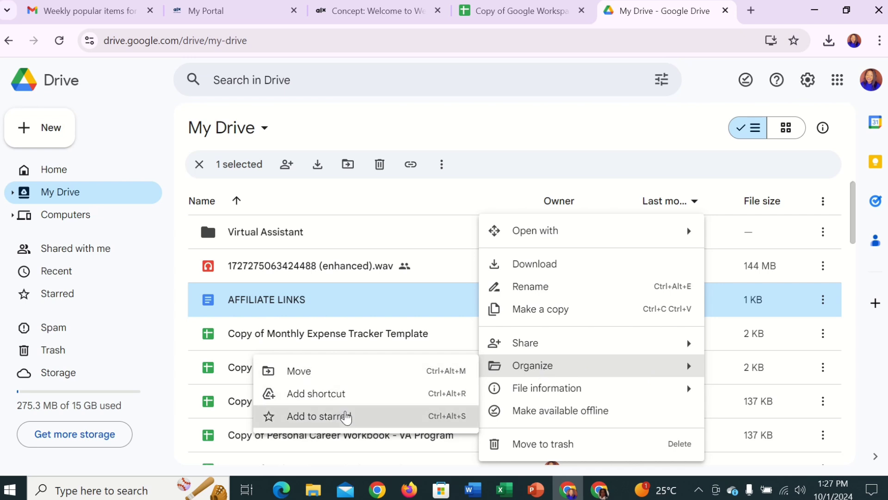
pyautogui.click(345, 416)
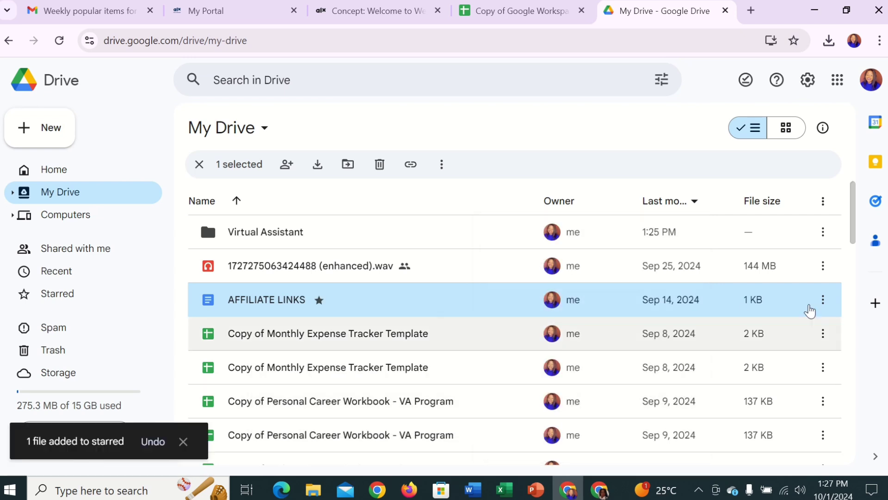
pyautogui.click(180, 291)
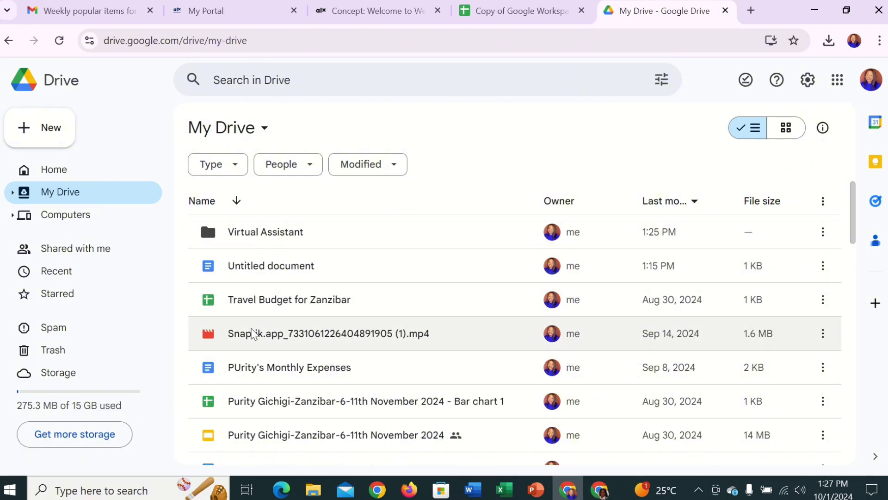
# Add a shortcut to Travel Budget for Zanzibar, choosing Virtual Assistant as its destination
pyautogui.rightClick(307, 308)
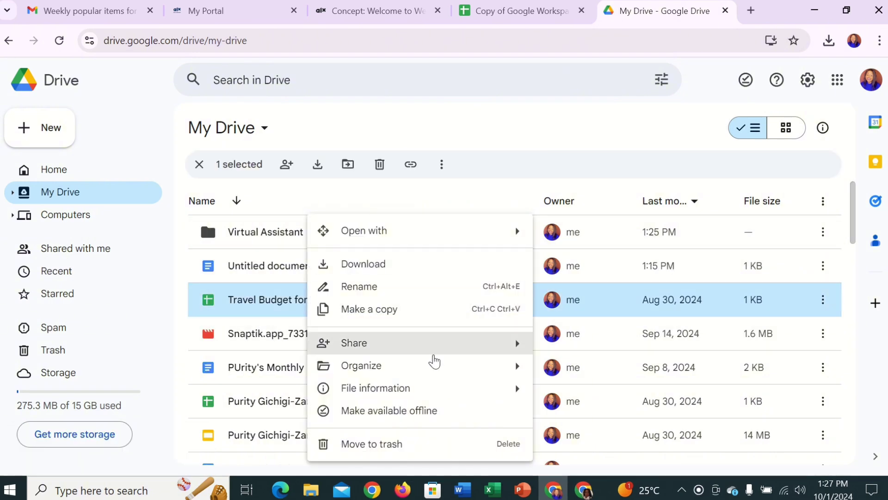
pyautogui.moveTo(496, 375)
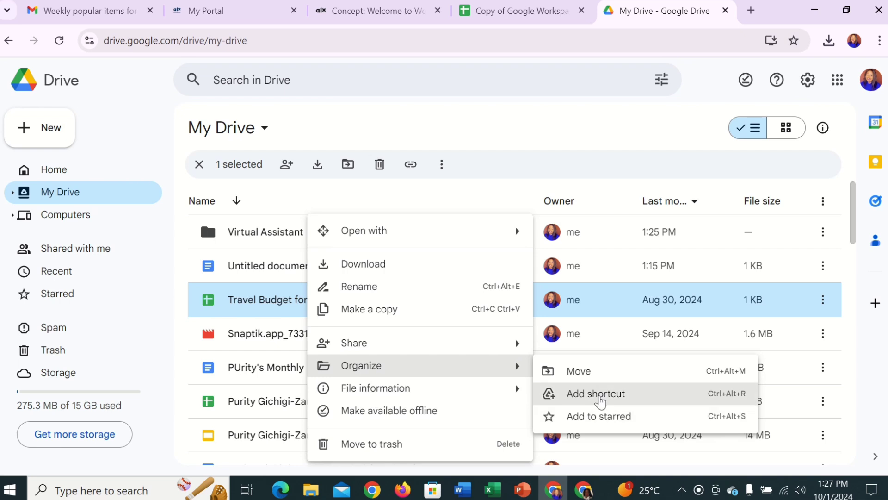
pyautogui.click(600, 397)
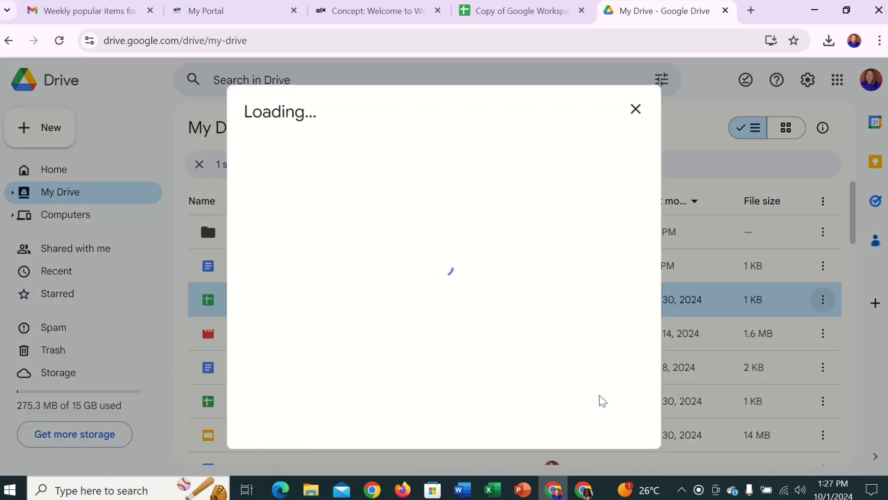
pyautogui.click(332, 144)
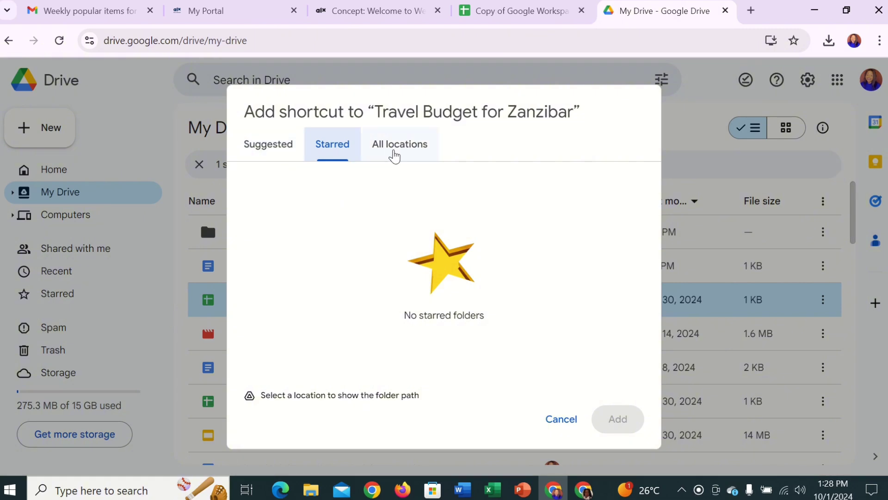
pyautogui.click(395, 154)
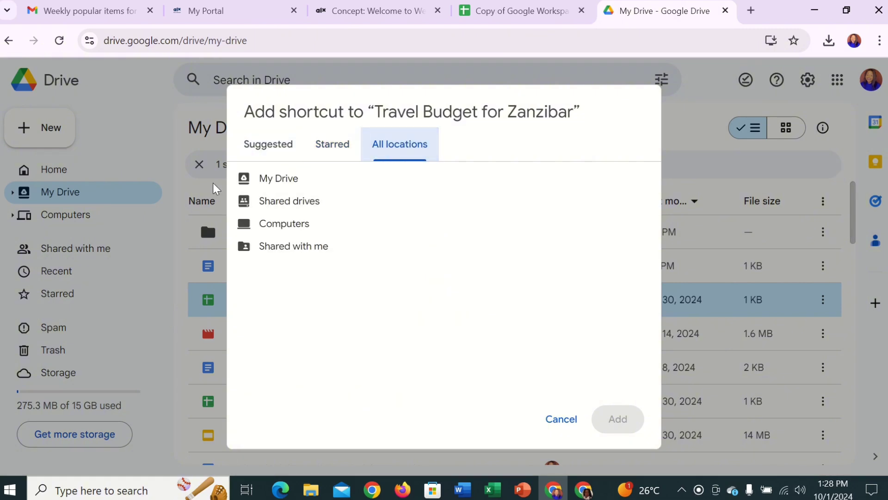
pyautogui.moveTo(238, 183)
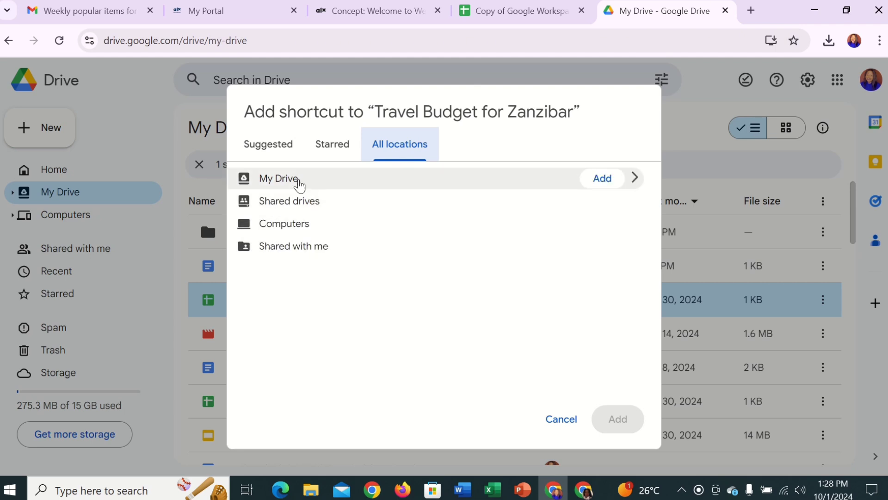
pyautogui.click(337, 148)
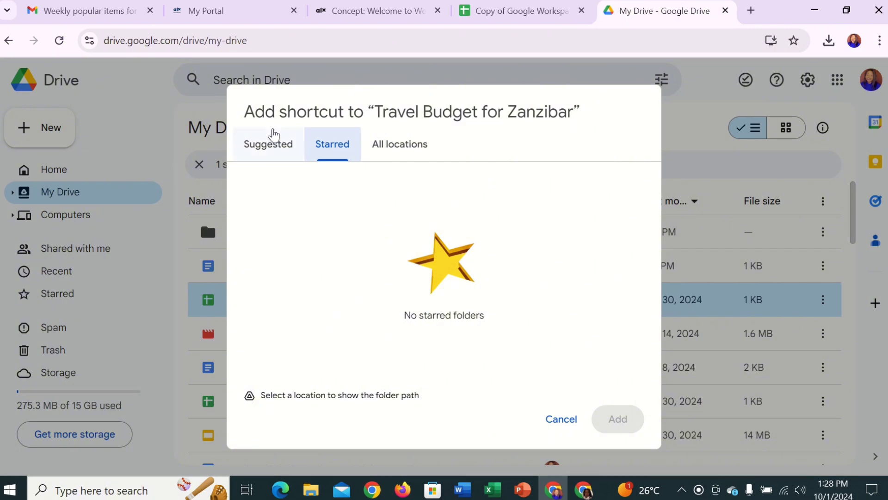
pyautogui.click(270, 144)
pyautogui.click(324, 180)
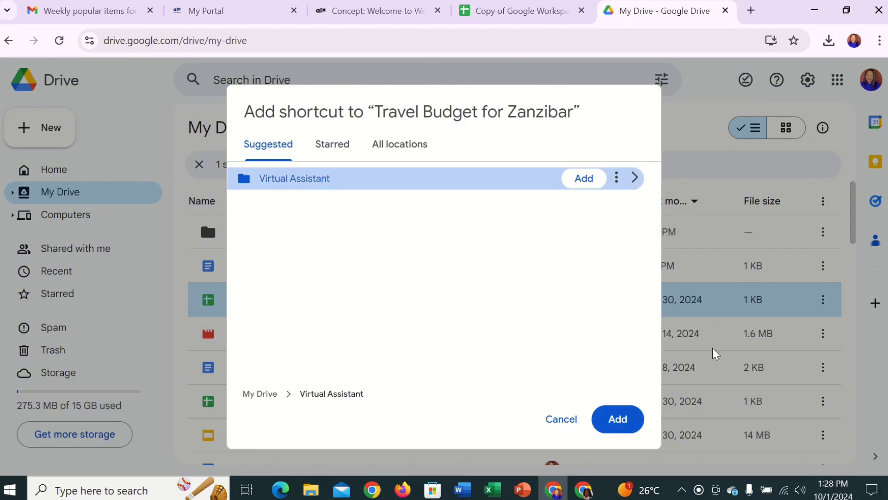
pyautogui.click(630, 424)
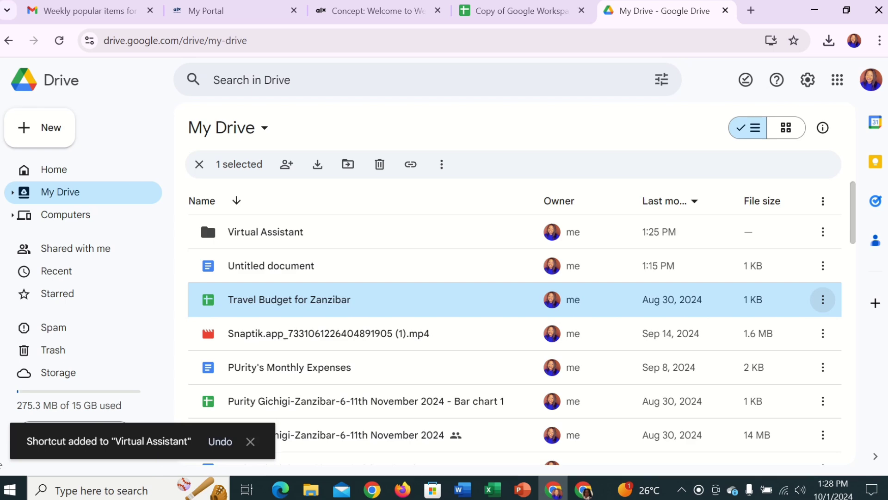
# Set checklist cell B6, 'Organize files within Google drive', to Yes
pyautogui.hotkey('ctrl', 'shift', 'Tab')
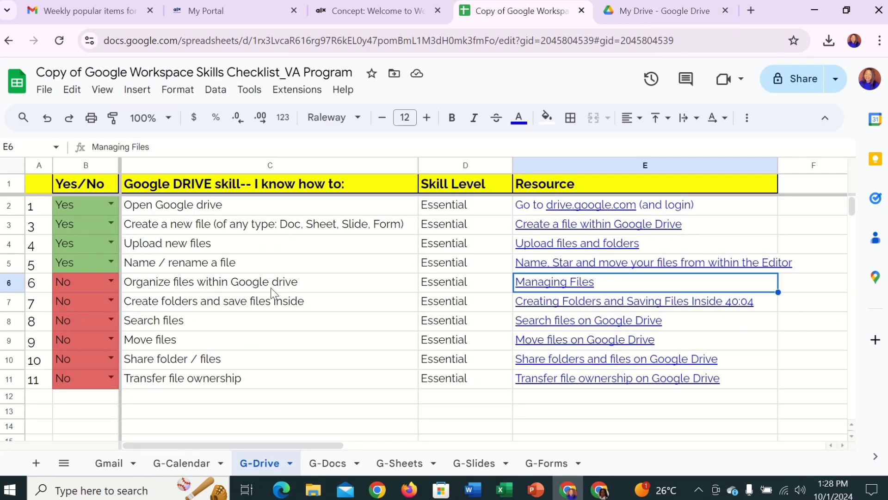
pyautogui.click(93, 281)
pyautogui.click(67, 301)
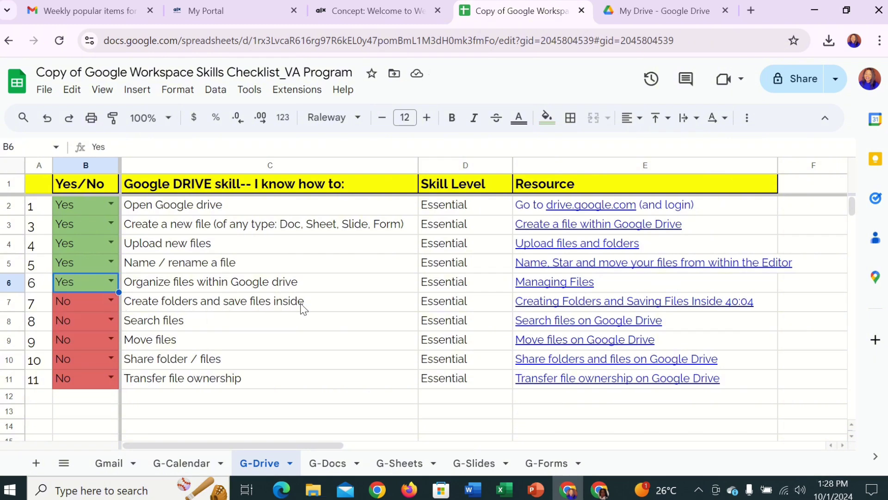
# Create a My Drive folder named 'Affiliate marketing', then go to the Drive home page
pyautogui.click(678, 10)
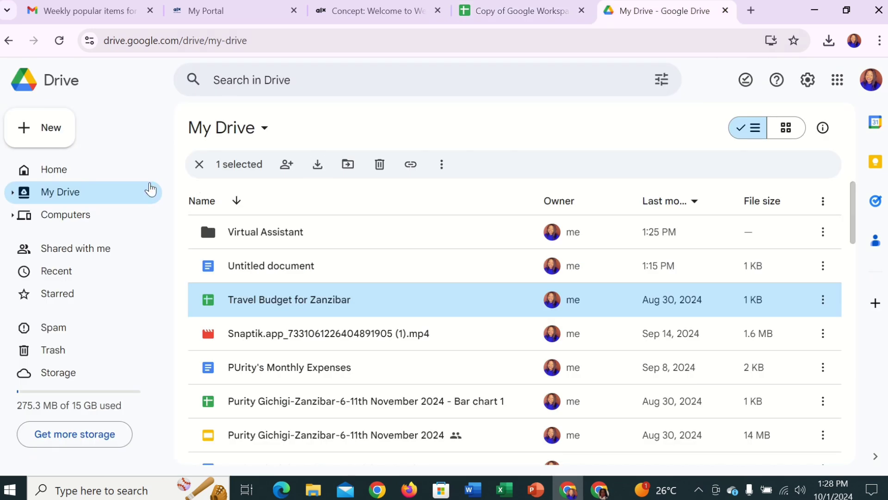
pyautogui.click(61, 139)
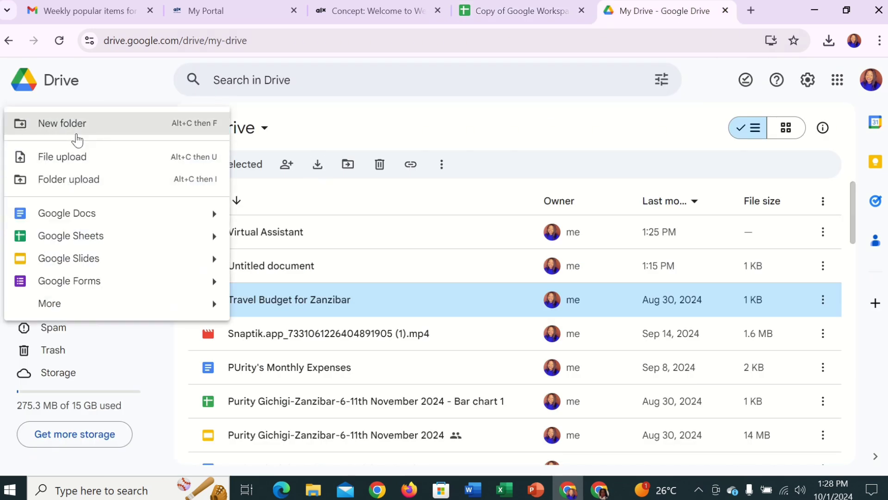
pyautogui.click(75, 124)
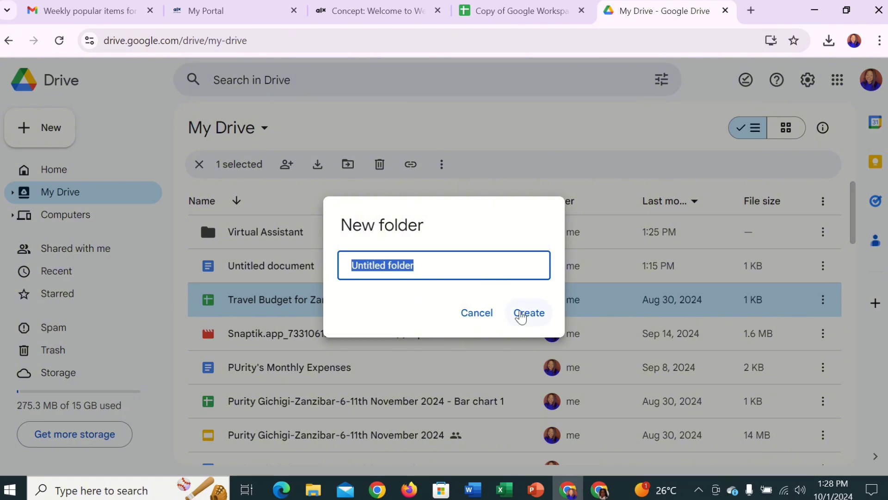
pyautogui.write('Affiliate marketing')
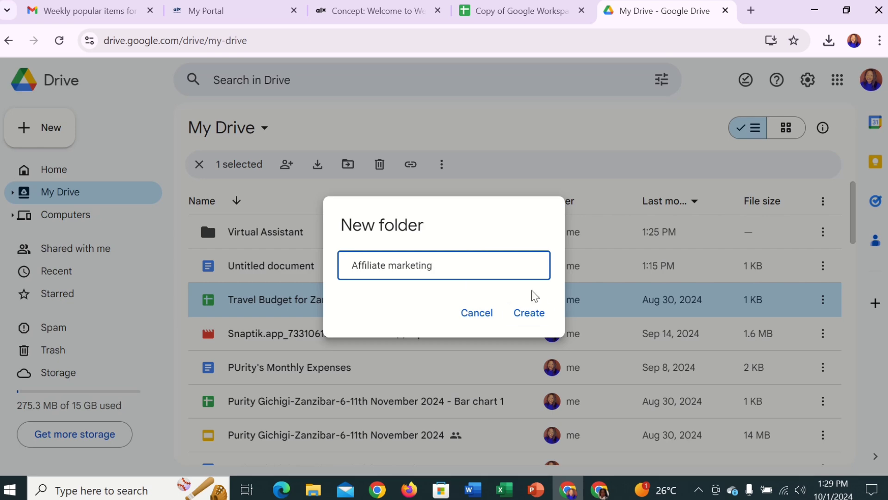
pyautogui.click(531, 312)
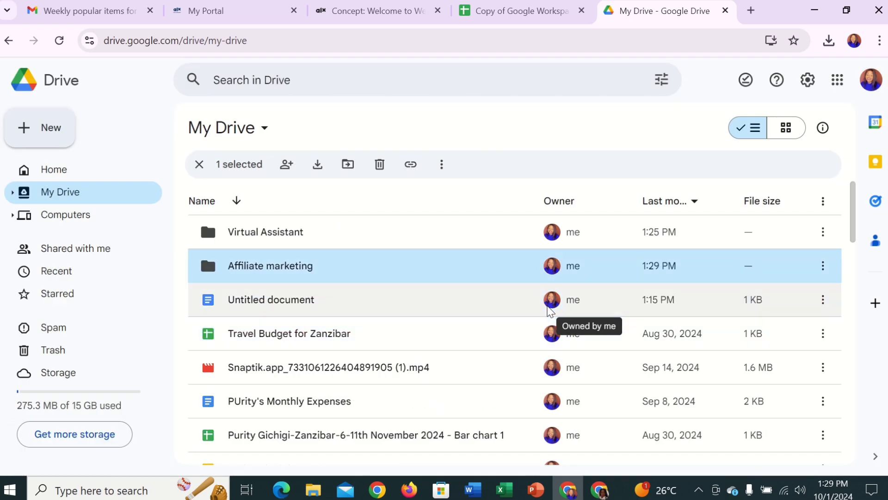
pyautogui.click(47, 169)
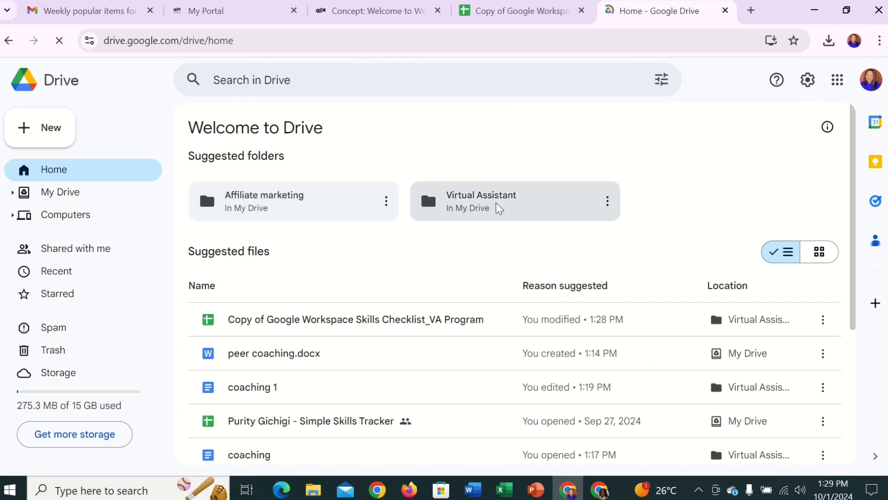
# Set cell B7, 'Create folders and save files inside', to Yes and return to Drive home
pyautogui.click(516, 10)
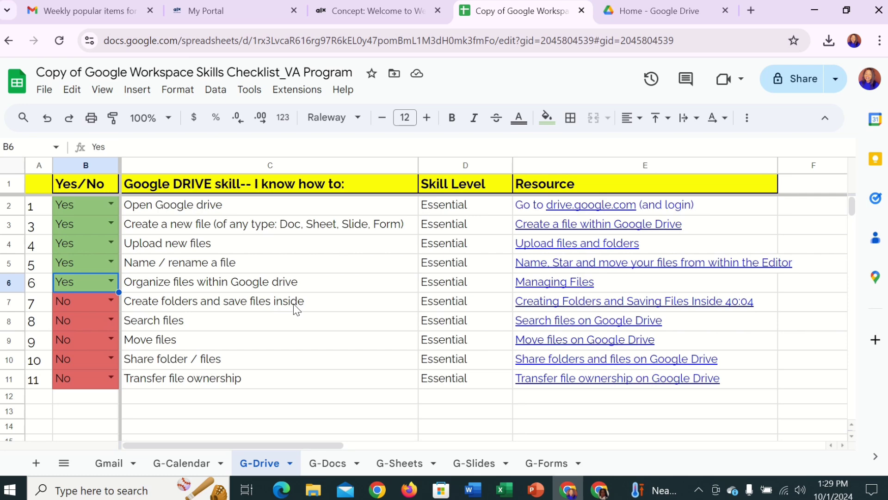
pyautogui.click(187, 303)
pyautogui.click(95, 300)
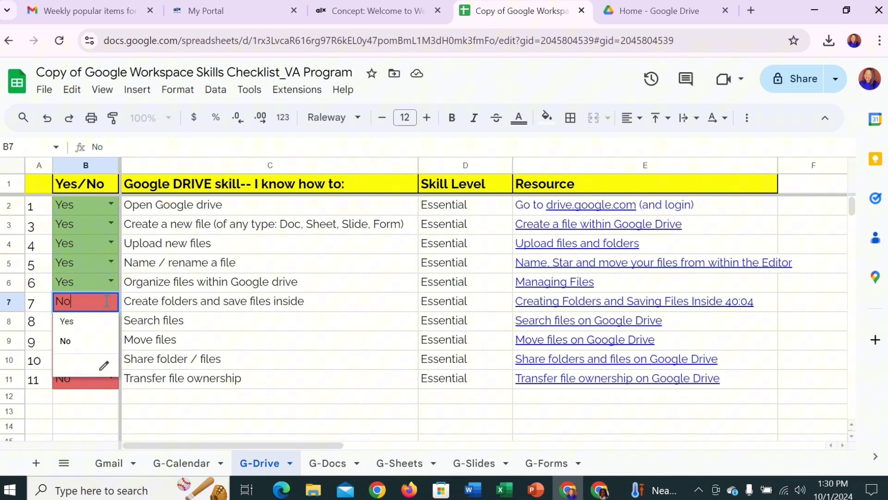
pyautogui.click(83, 320)
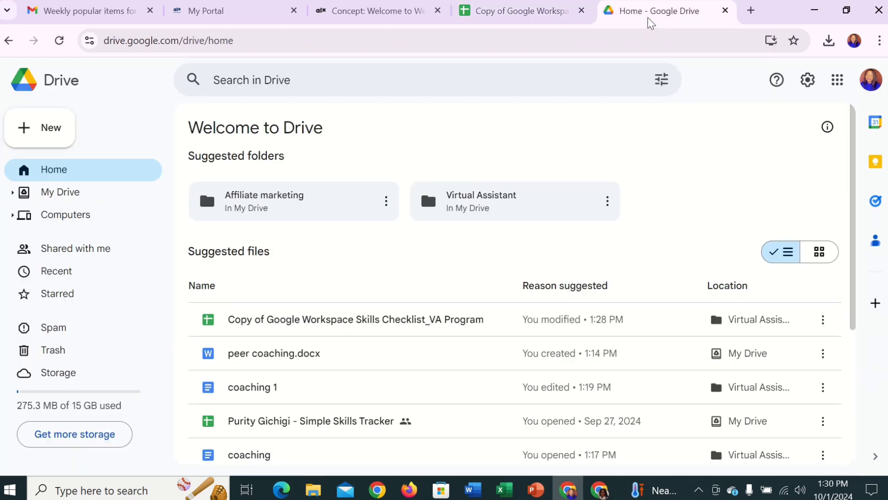
pyautogui.click(648, 18)
# Rerun the earlier 'bid' search, finding one shared document modified Sep 20, 2024, then clear the search text
pyautogui.click(279, 80)
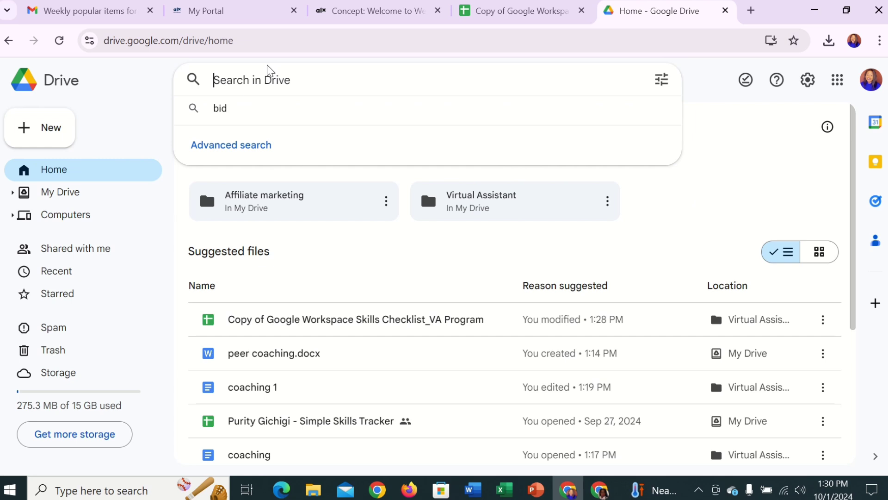
pyautogui.click(233, 109)
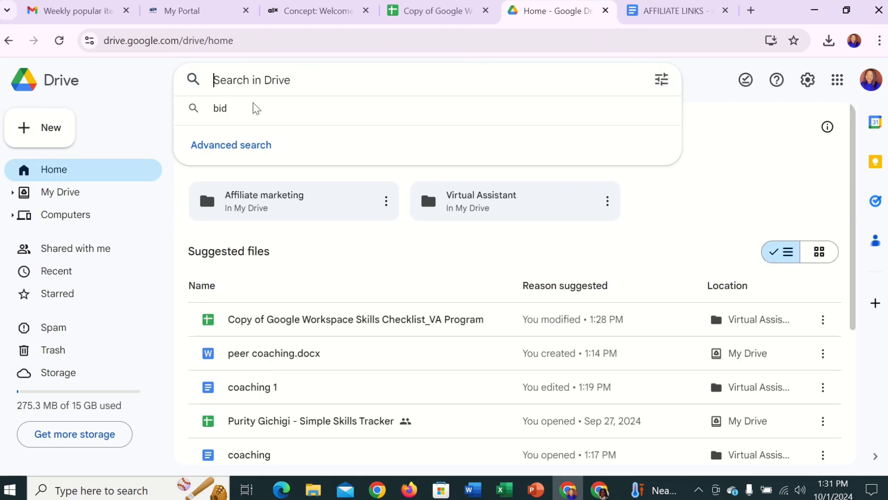
pyautogui.click(254, 107)
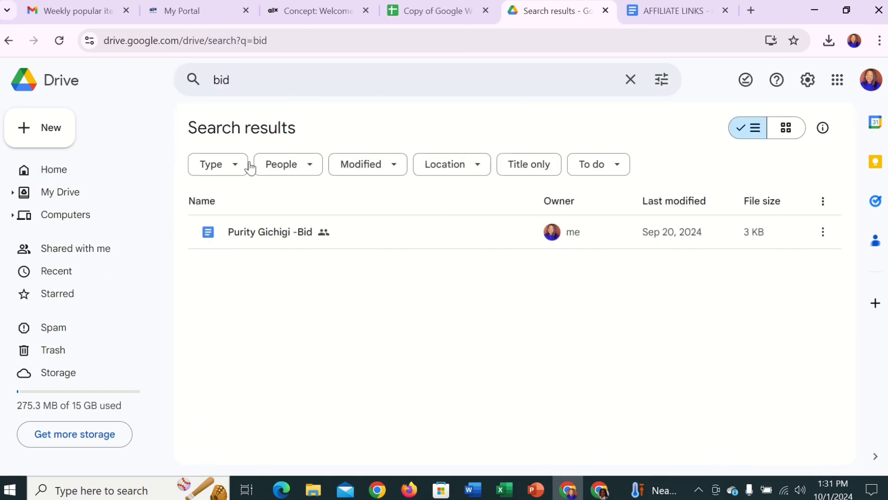
pyautogui.click(271, 81)
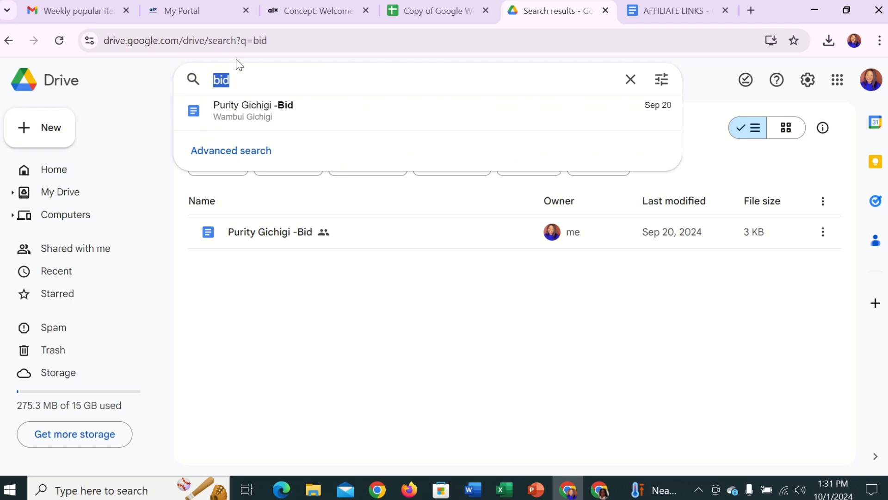
pyautogui.press('BackSpace')
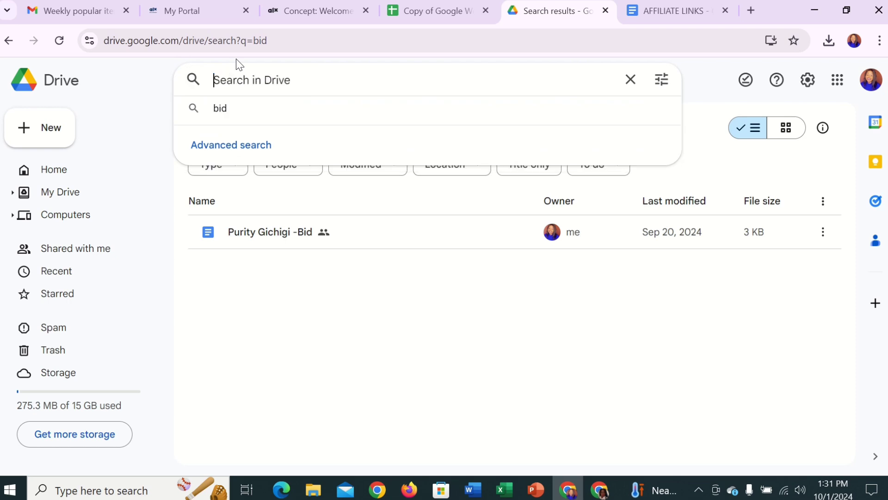
pyautogui.click(662, 81)
# Review the advanced search filters for Type, Owner (Anyone), Item name and Location, then run the search
pyautogui.click(662, 81)
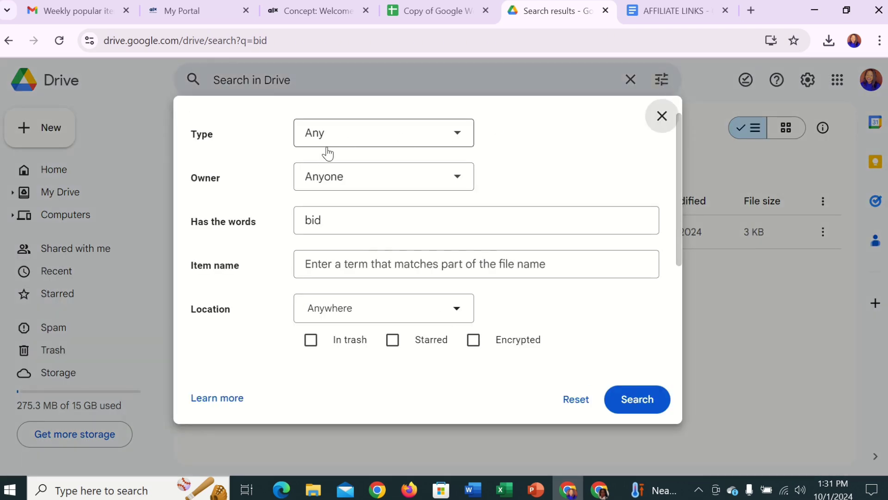
pyautogui.click(455, 136)
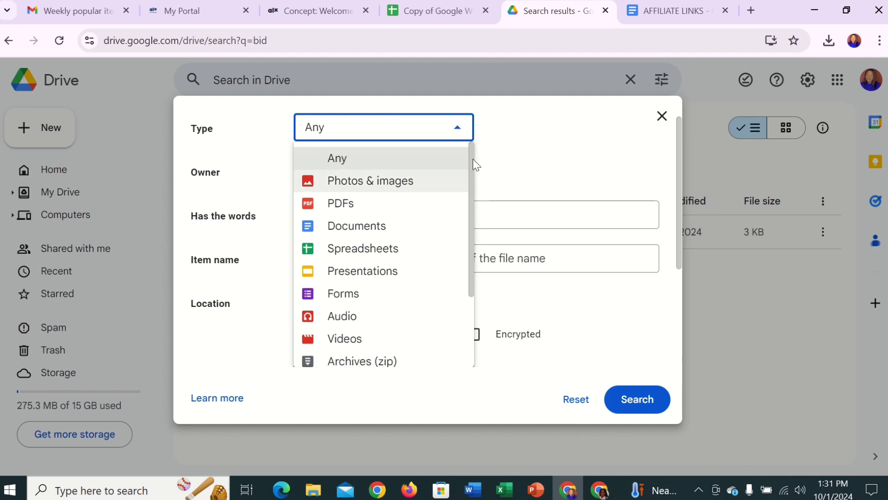
pyautogui.click(523, 166)
pyautogui.click(450, 174)
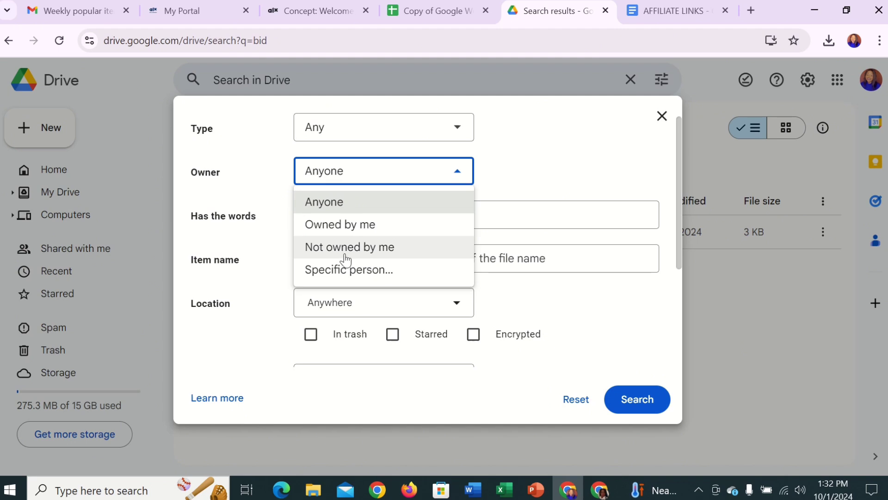
pyautogui.click(540, 184)
pyautogui.click(418, 258)
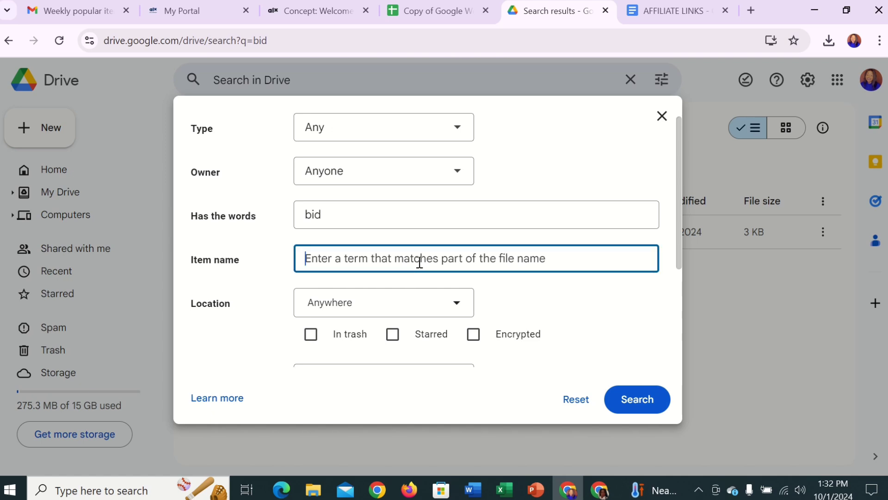
pyautogui.click(426, 312)
pyautogui.scroll(-3, 578, 310)
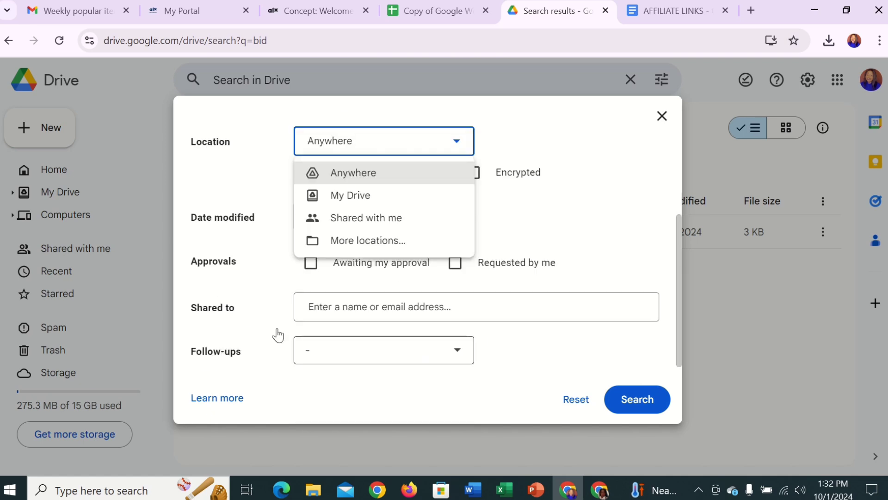
pyautogui.click(643, 398)
pyautogui.click(442, 20)
# Mark Search files (B8) and Move files (B9) as Yes in the checklist
pyautogui.click(112, 321)
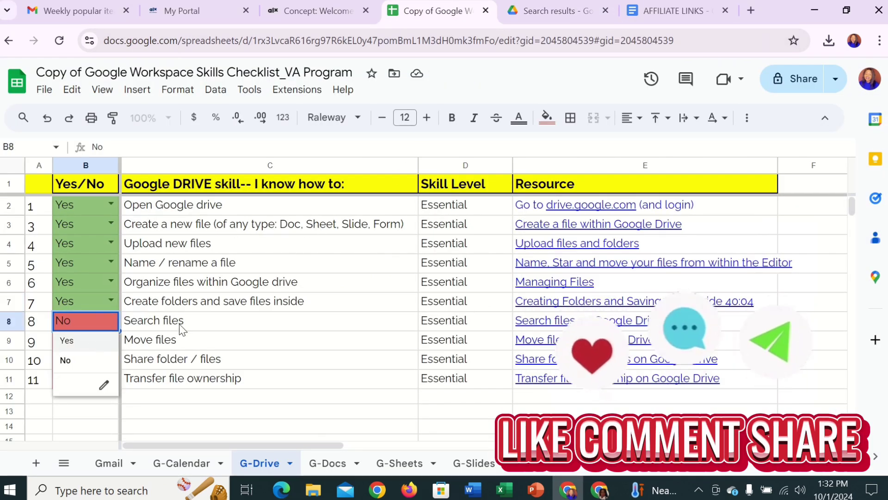
pyautogui.click(67, 341)
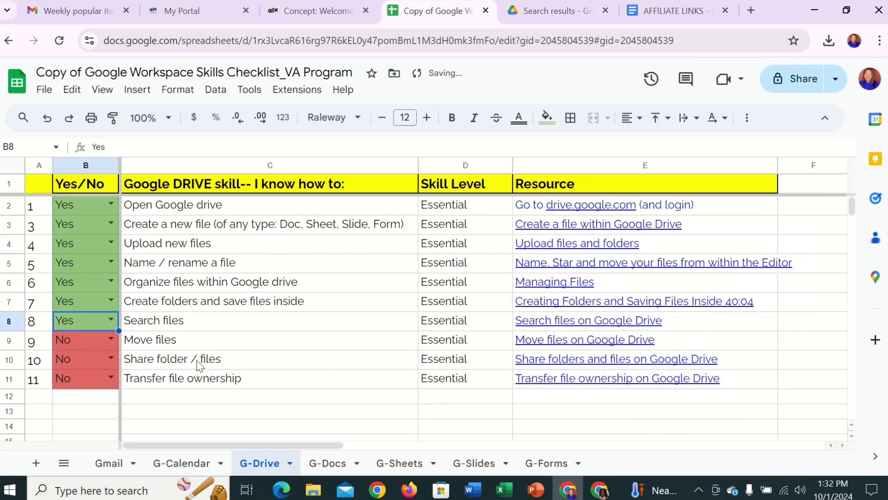
pyautogui.click(112, 341)
pyautogui.click(67, 360)
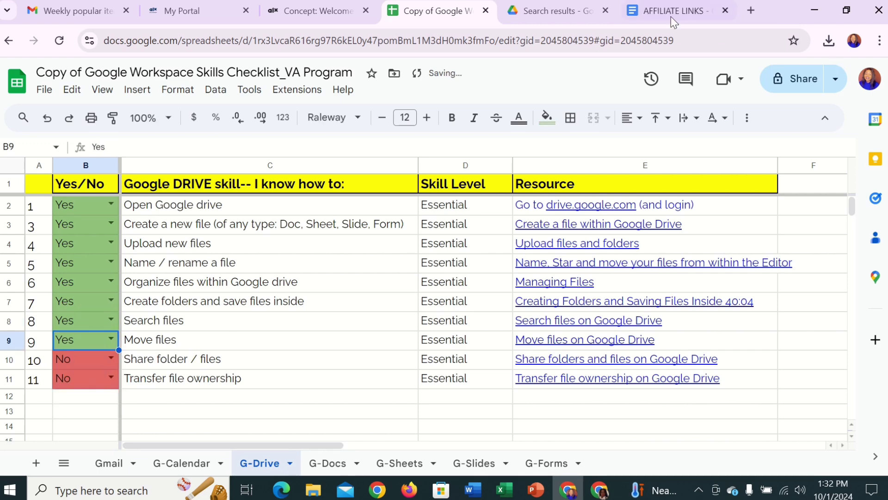
pyautogui.click(547, 15)
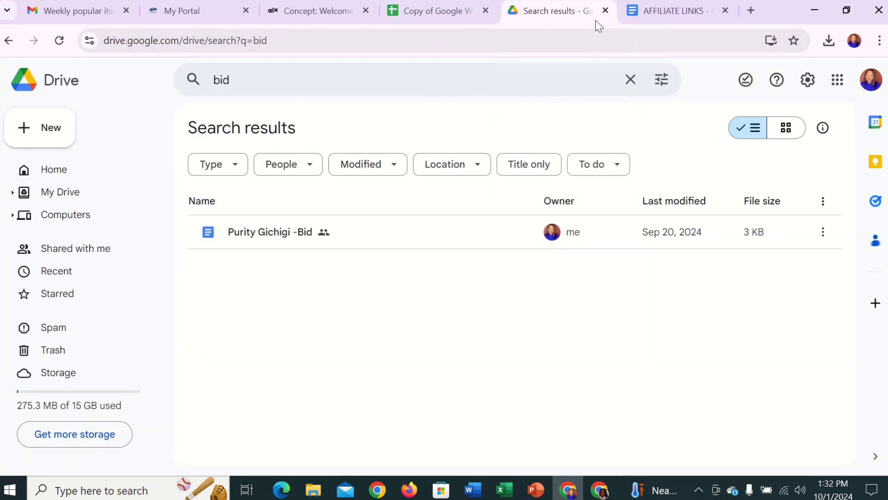
# On the Drive Home list, start moving peer coaching.docx from its right-click menu
pyautogui.click(52, 178)
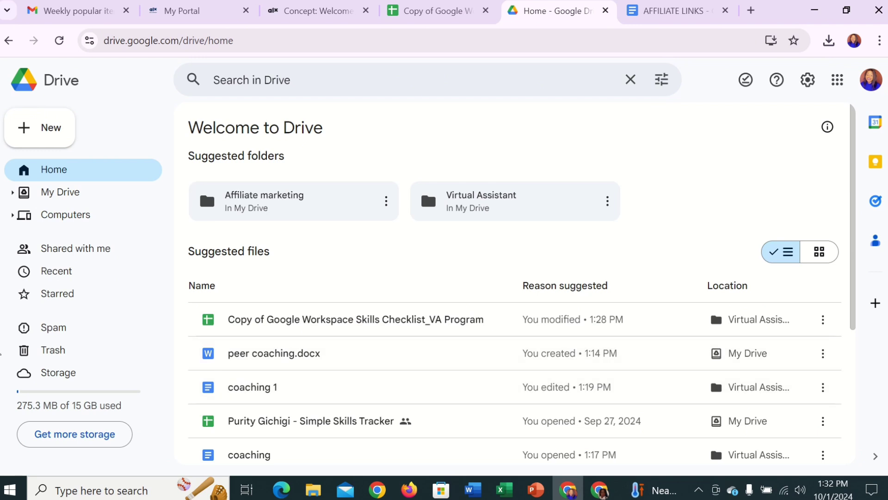
pyautogui.scroll(-3, 459, 356)
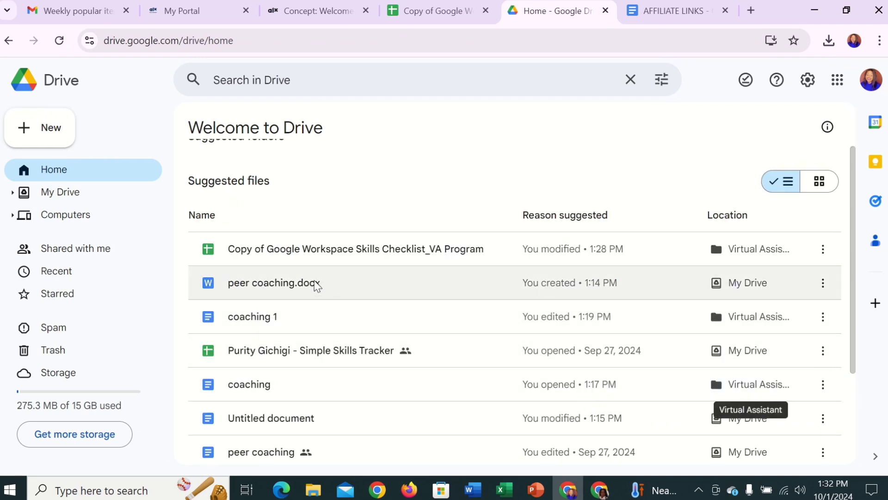
pyautogui.click(293, 286)
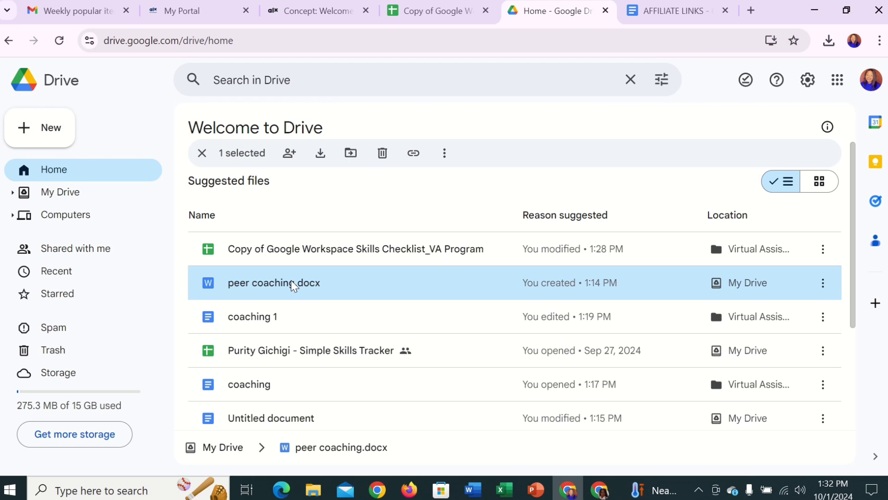
pyautogui.rightClick(293, 284)
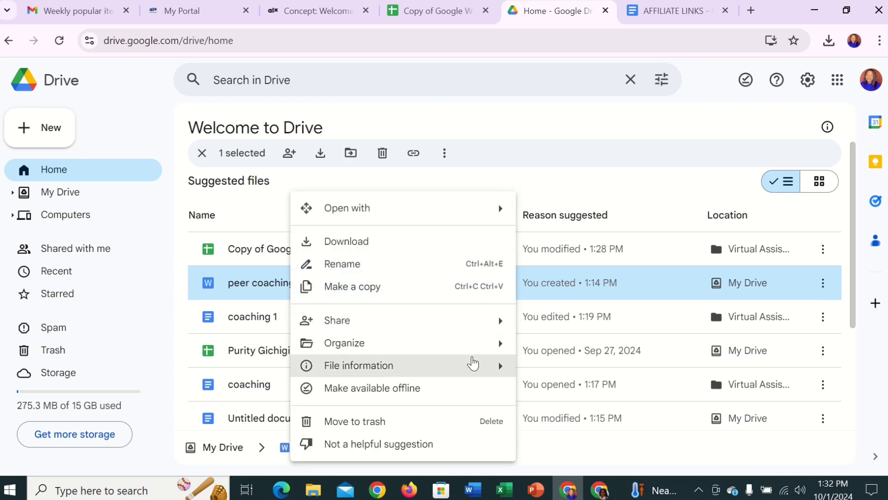
pyautogui.moveTo(493, 353)
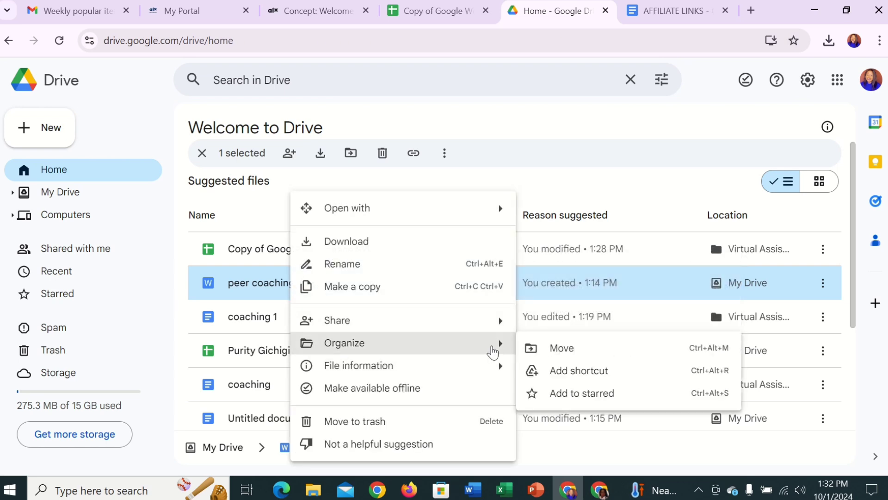
pyautogui.click(565, 356)
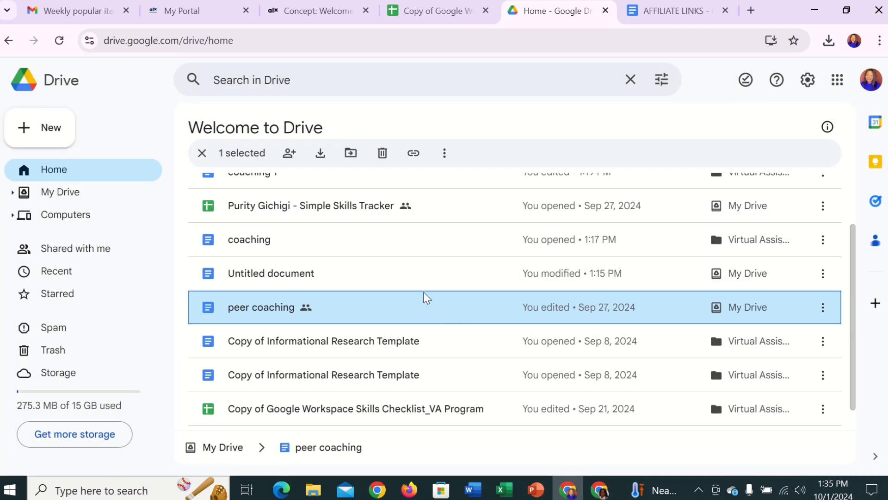
# Move Untitled document from My Drive into the Virtual Assistant folder
pyautogui.click(401, 281)
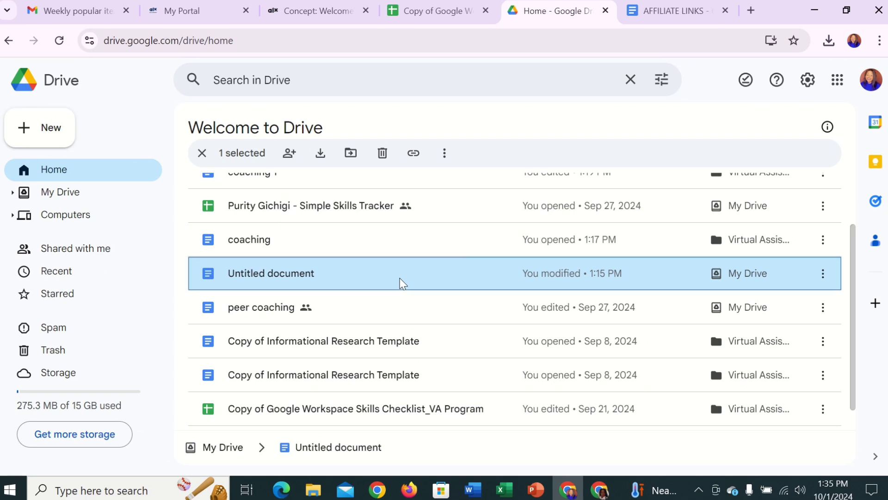
pyautogui.scroll(3, 401, 282)
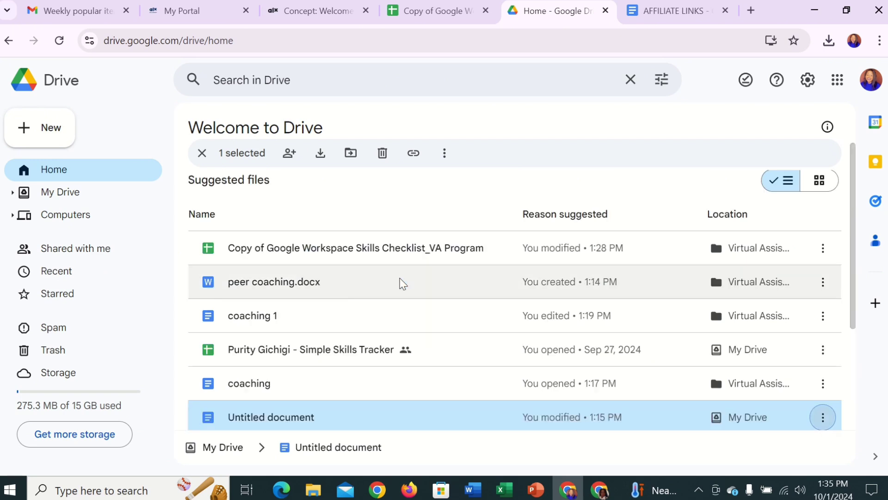
pyautogui.doubleClick(401, 281)
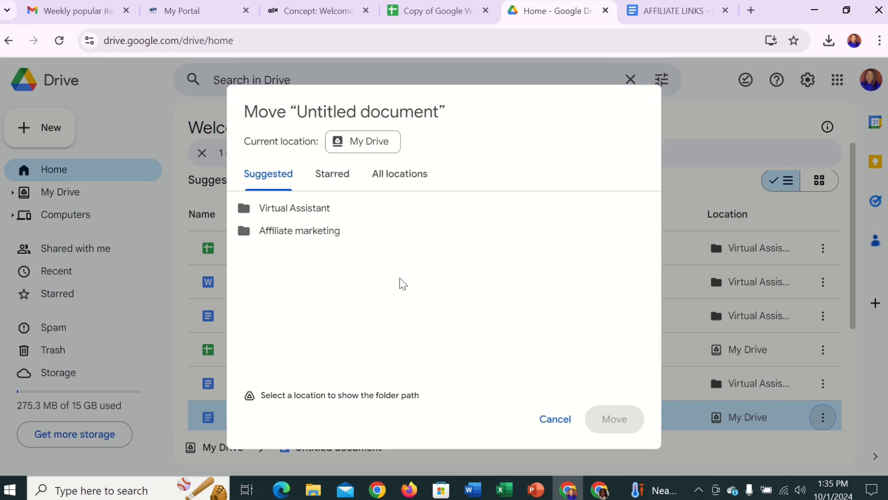
pyautogui.moveTo(365, 209)
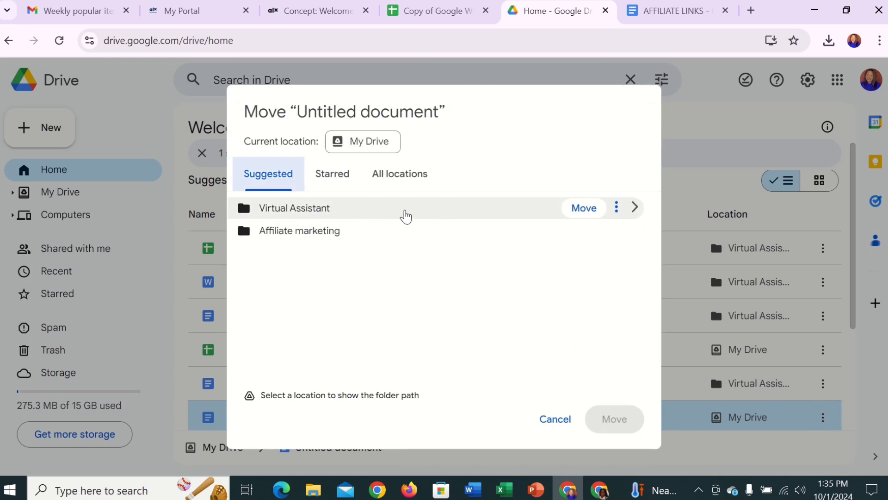
pyautogui.click(402, 214)
pyautogui.click(615, 420)
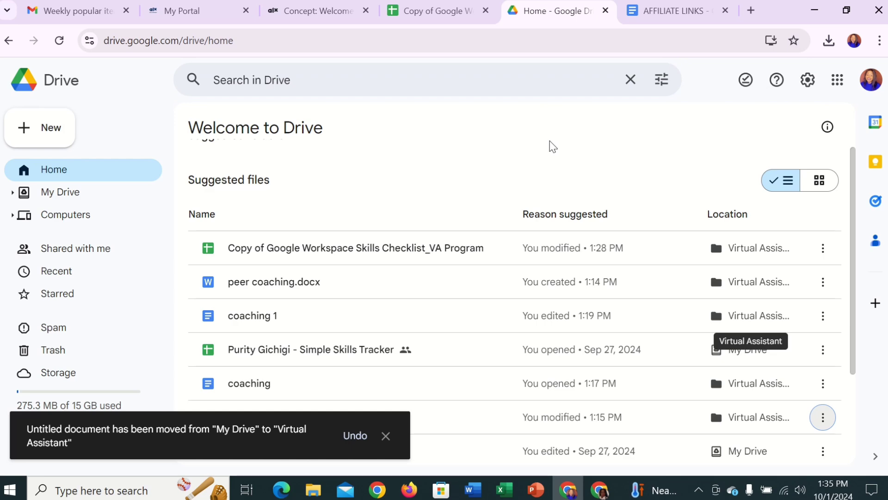
pyautogui.click(438, 11)
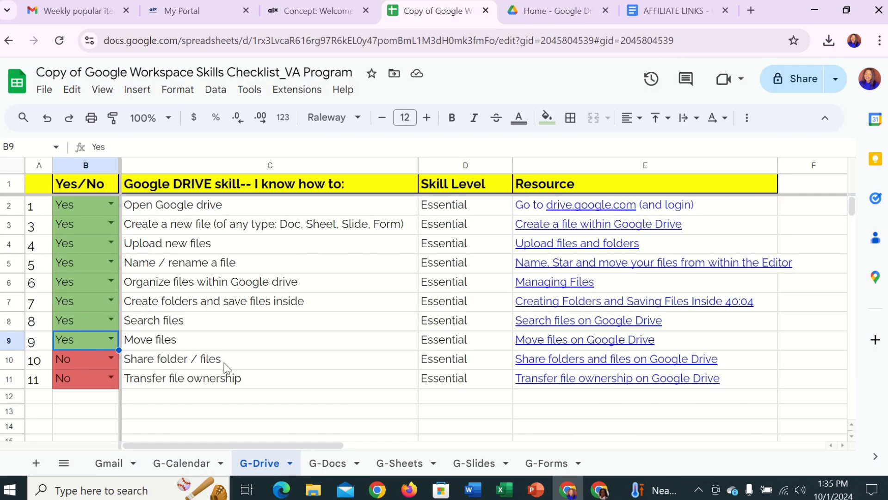
# Return to Drive Home, where Untitled document now shows Virtual Assistant as its location
pyautogui.click(559, 10)
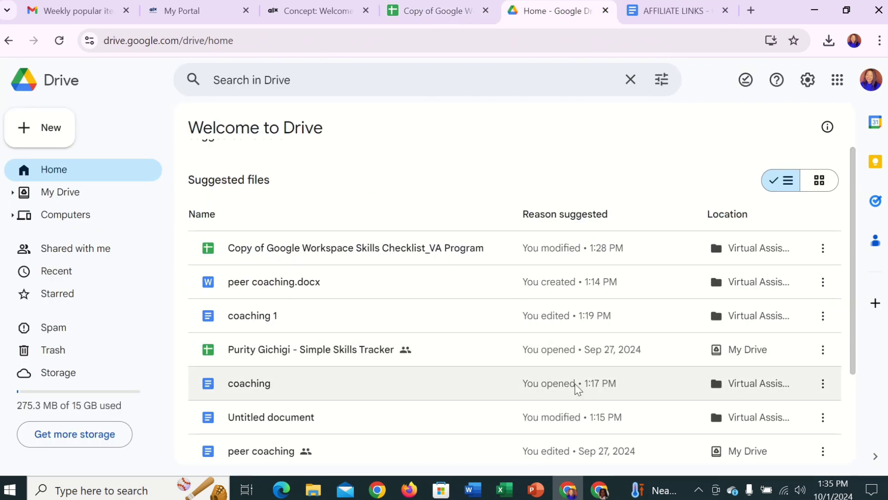
pyautogui.scroll(-3, 403, 369)
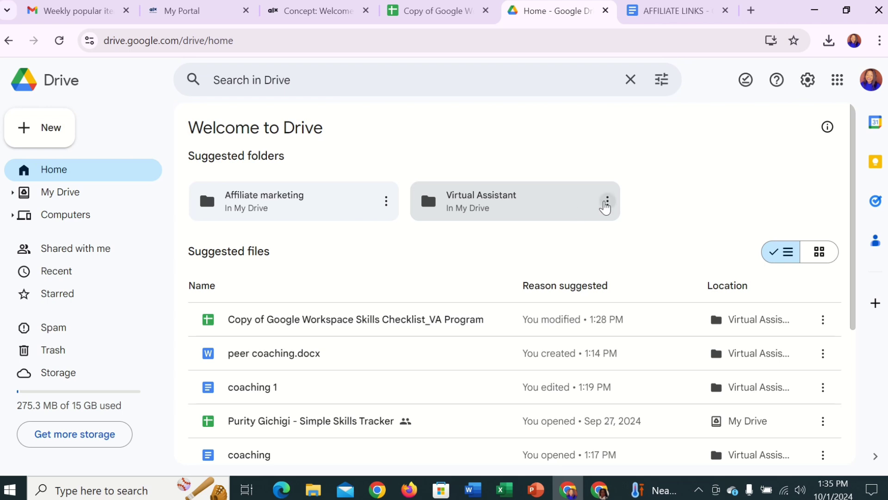
# Open the Virtual Assistant folder's Share dialog and expand the Restricted general access dropdown
pyautogui.click(607, 204)
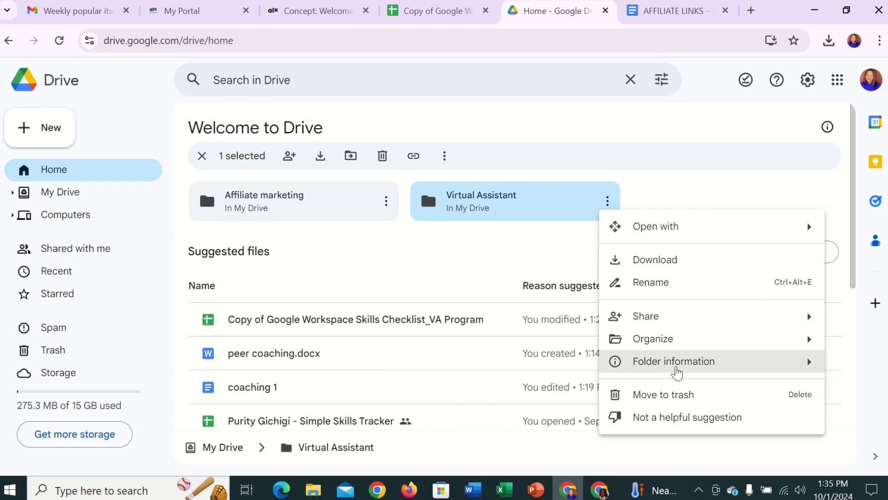
pyautogui.moveTo(650, 320)
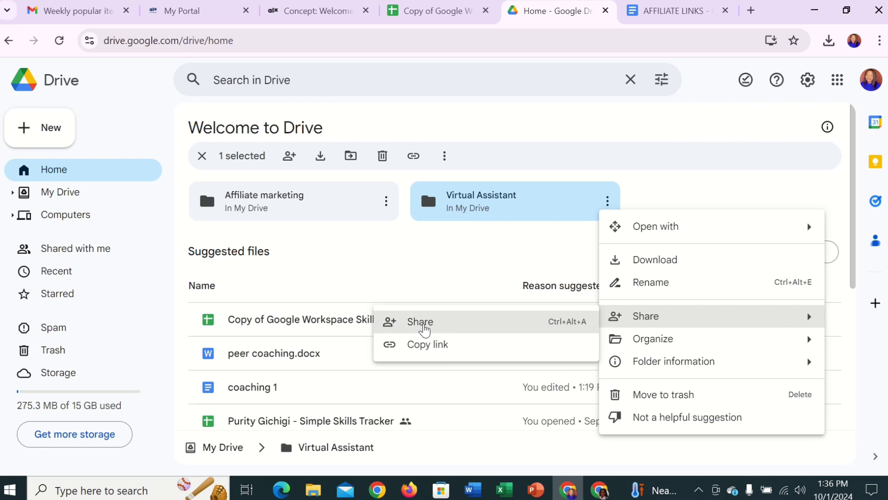
pyautogui.click(421, 322)
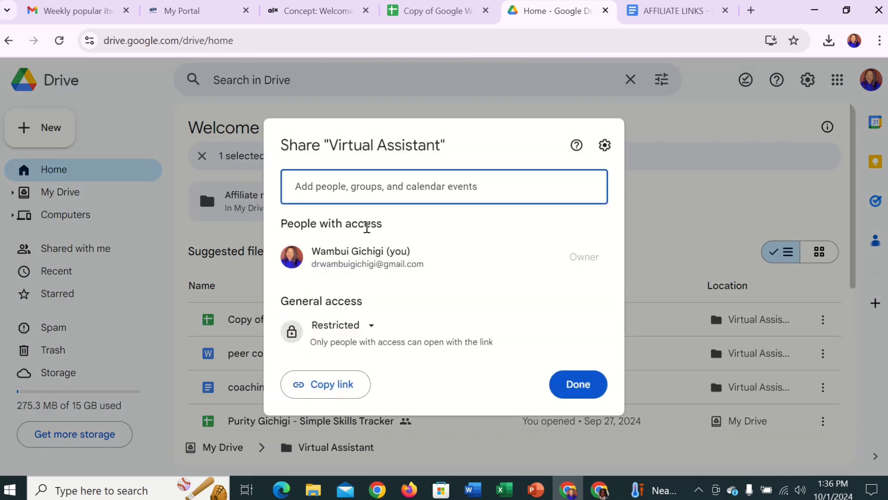
pyautogui.click(378, 188)
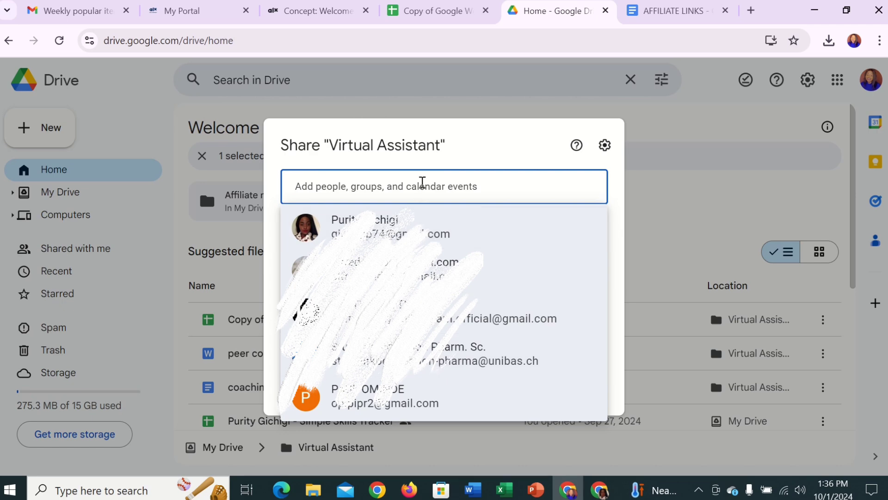
pyautogui.click(540, 199)
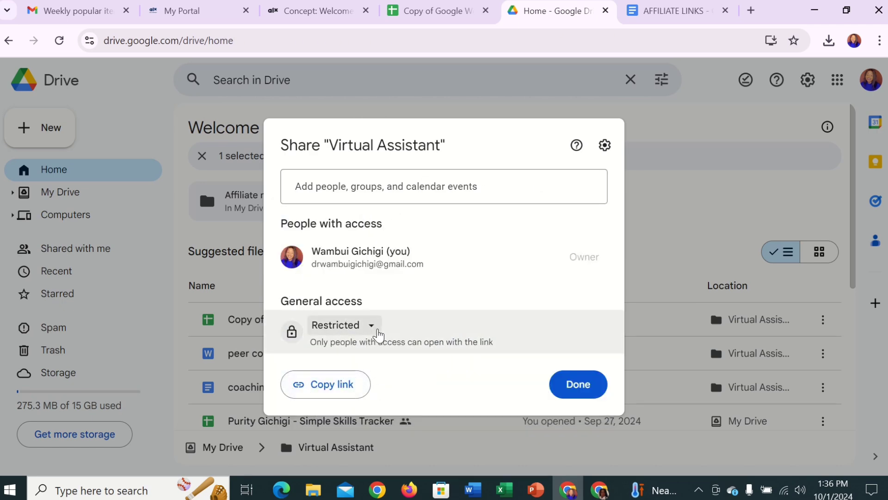
pyautogui.click(378, 331)
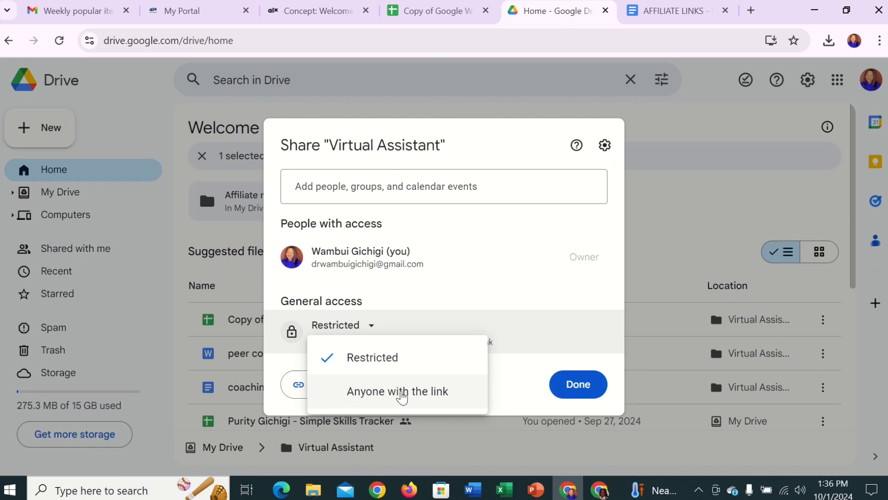
# Set general access to Anyone with the link as Viewer and copy the folder link
pyautogui.click(425, 393)
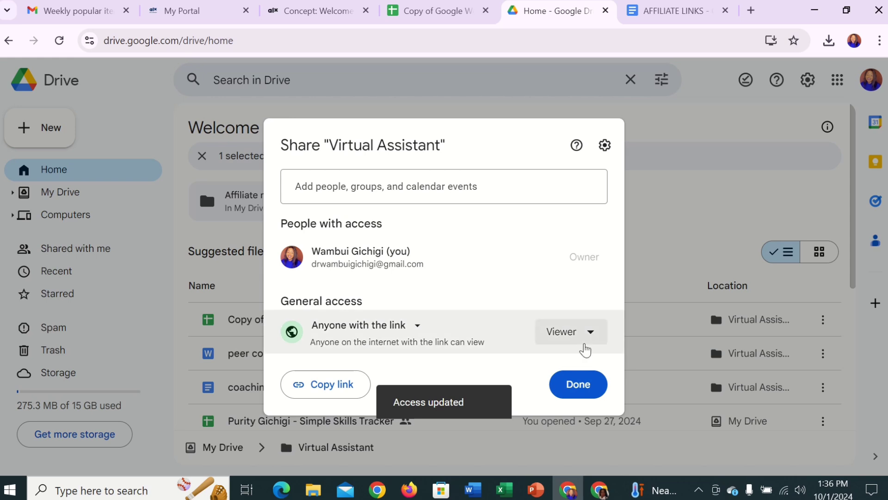
pyautogui.click(583, 338)
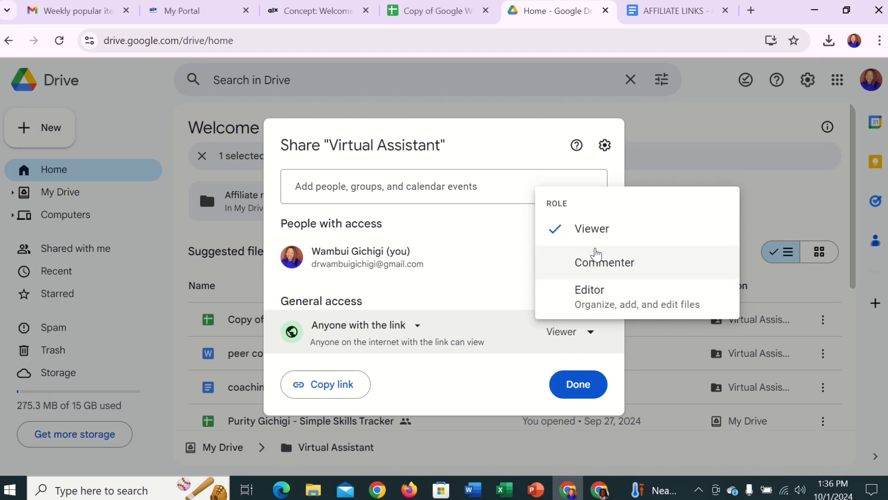
pyautogui.click(637, 236)
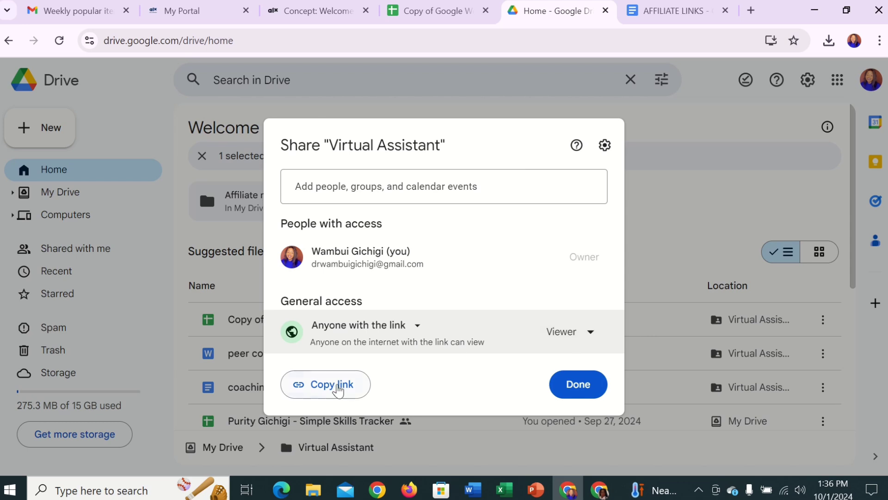
pyautogui.click(335, 390)
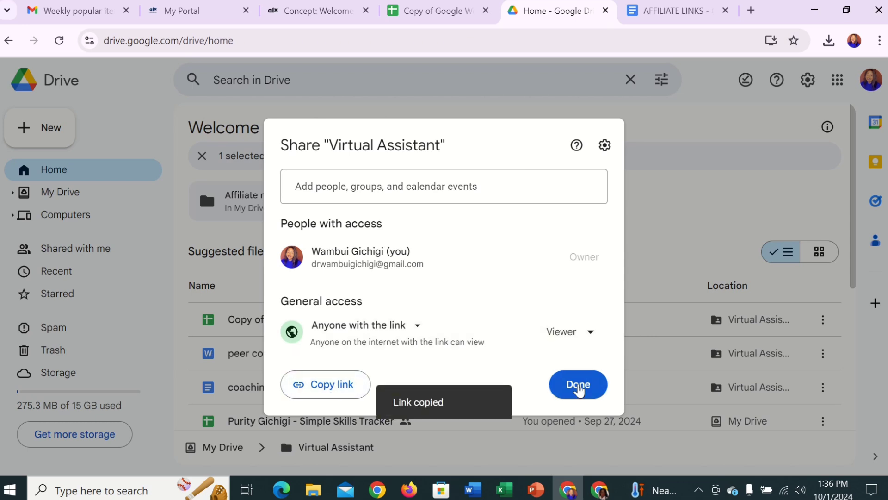
pyautogui.click(329, 188)
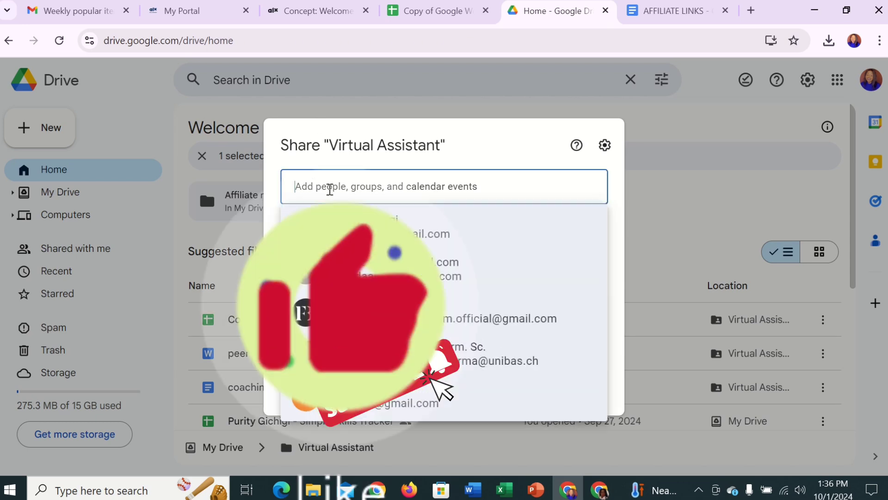
# Start inviting a suggested contact with a short message, then cancel the invitation
pyautogui.click(510, 222)
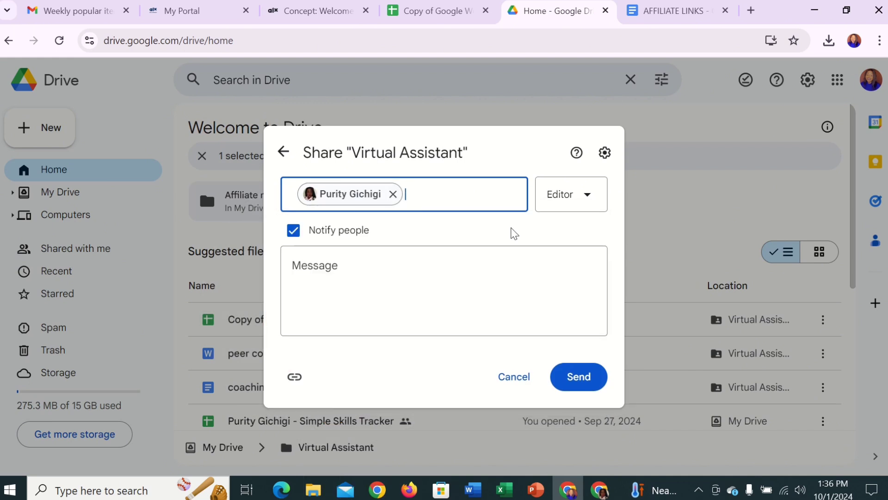
pyautogui.click(313, 264)
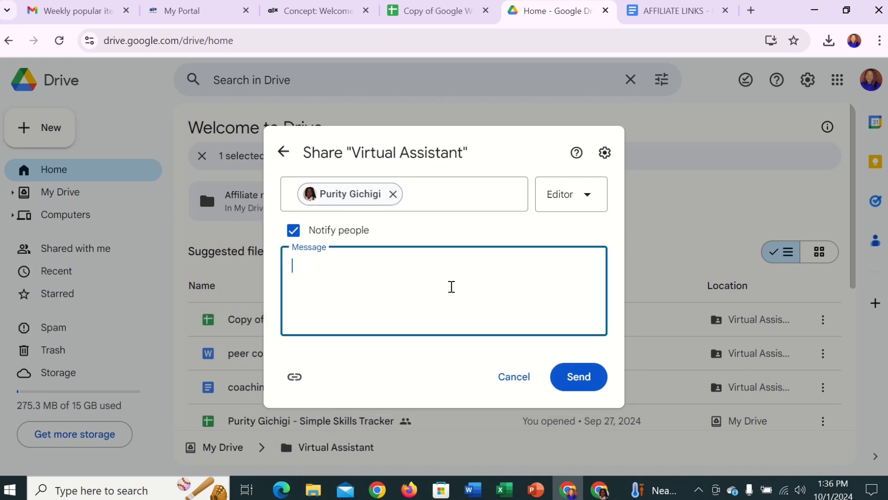
pyautogui.write('egk')
pyautogui.press('BackSpace')
pyautogui.press('BackSpace')
pyautogui.press('BackSpace')
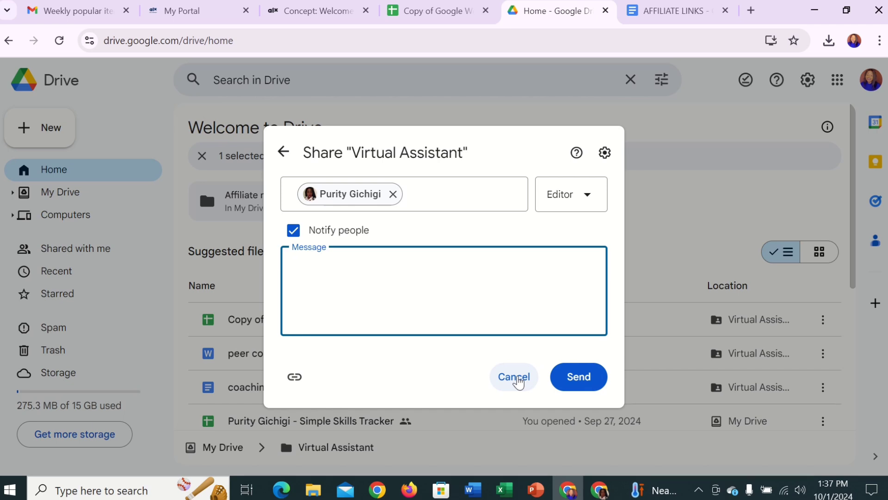
pyautogui.click(518, 380)
pyautogui.hotkey('ctrl', 'shift', 'Tab')
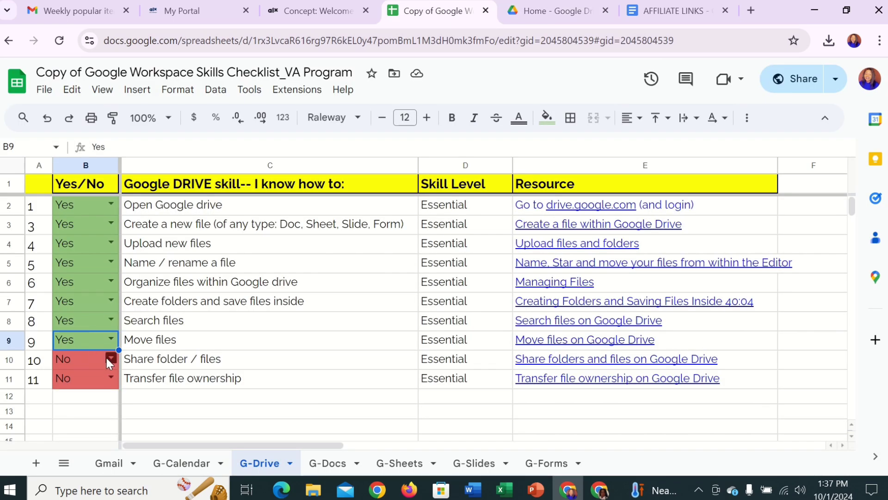
# Set B10, Share folder / files, to Yes
pyautogui.click(107, 359)
pyautogui.click(69, 341)
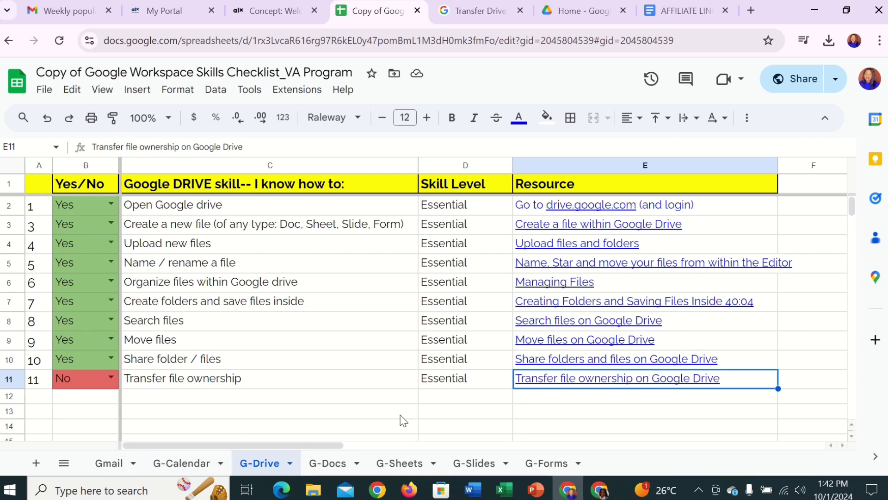
# Choose Yes from the B11 dropdown for the Transfer file ownership skill
pyautogui.moveTo(567, 380)
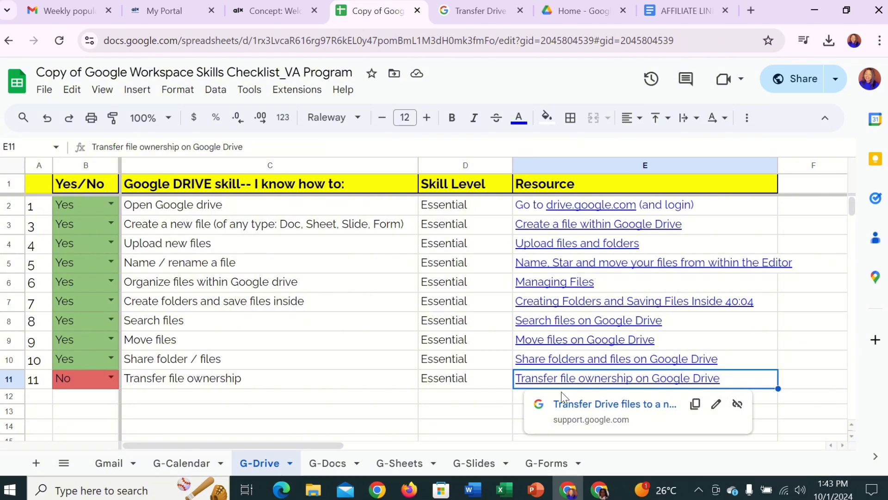
pyautogui.moveTo(689, 369)
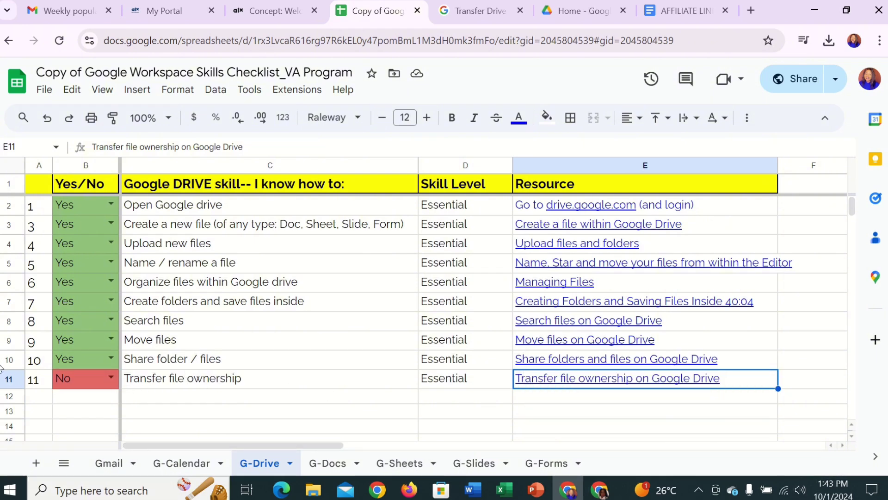
pyautogui.click(107, 369)
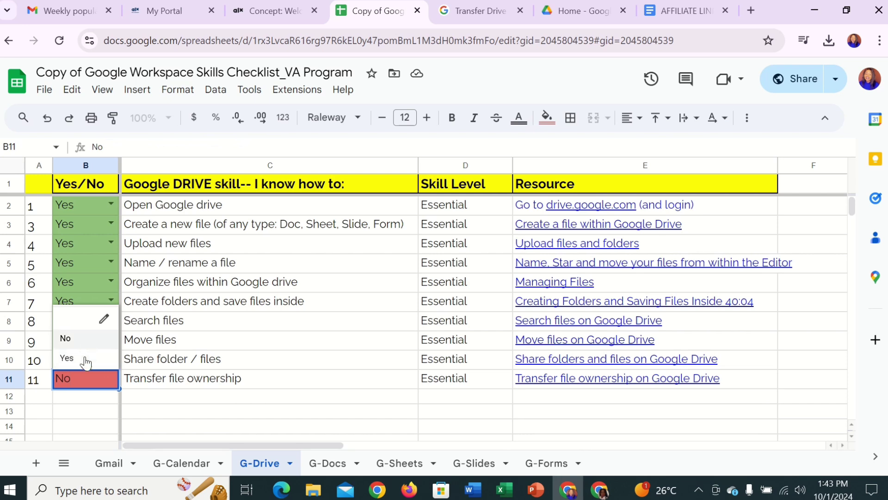
pyautogui.click(93, 359)
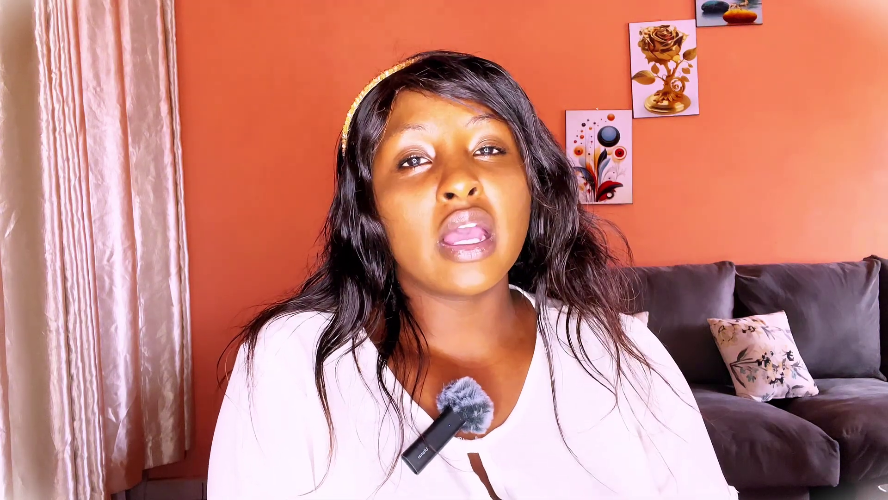